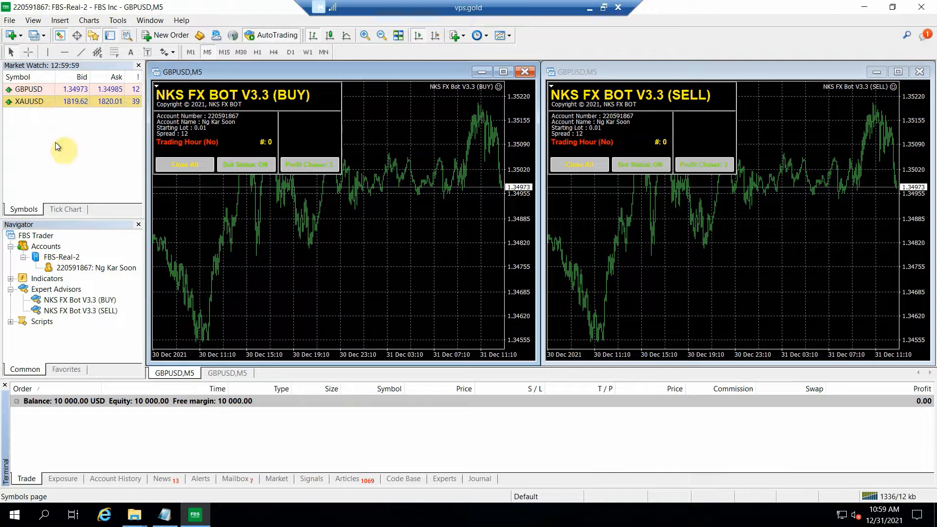
Step: Check the License Key note, then copy the ten NKS FX BOT (GOLD) files, V1.0A to V1.0J, from the Gold Bots folder
{"action": "mouse_move", "coordinate": [170, 521]}
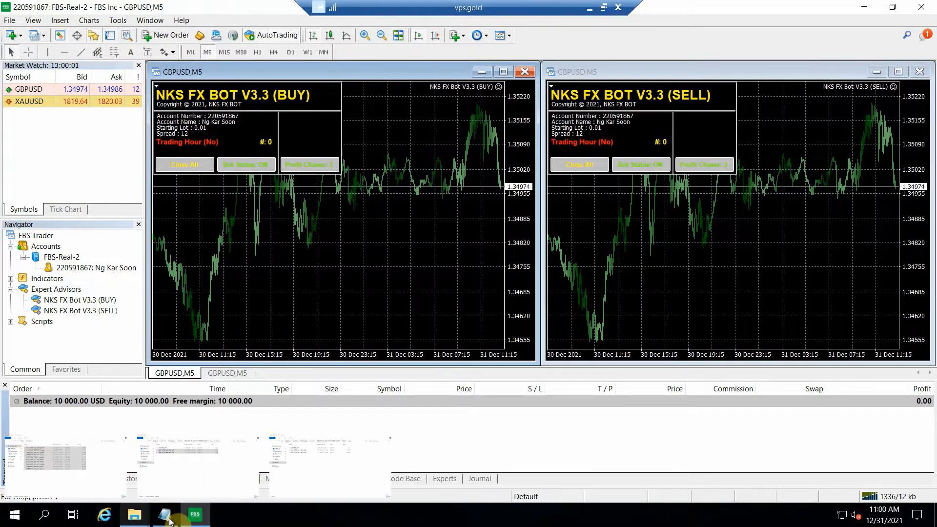
{"action": "left_click", "coordinate": [170, 521]}
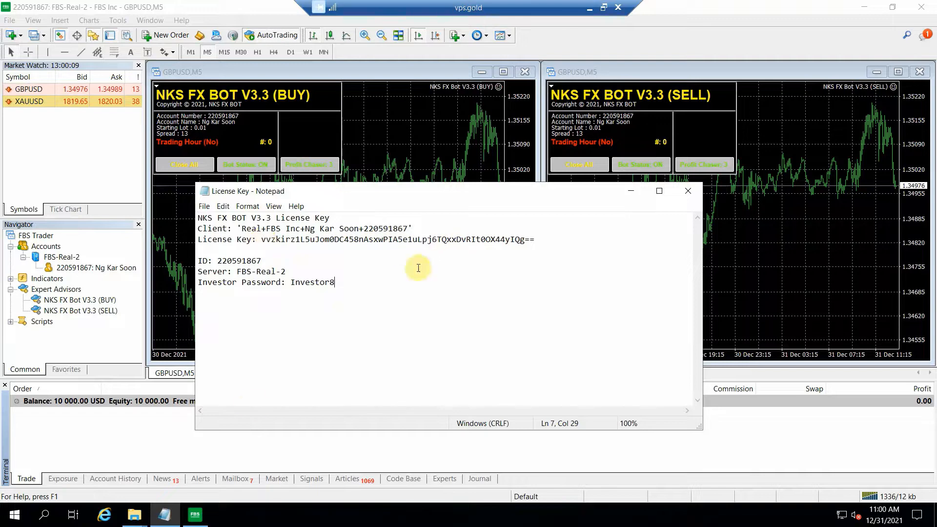
{"action": "left_click", "coordinate": [137, 520]}
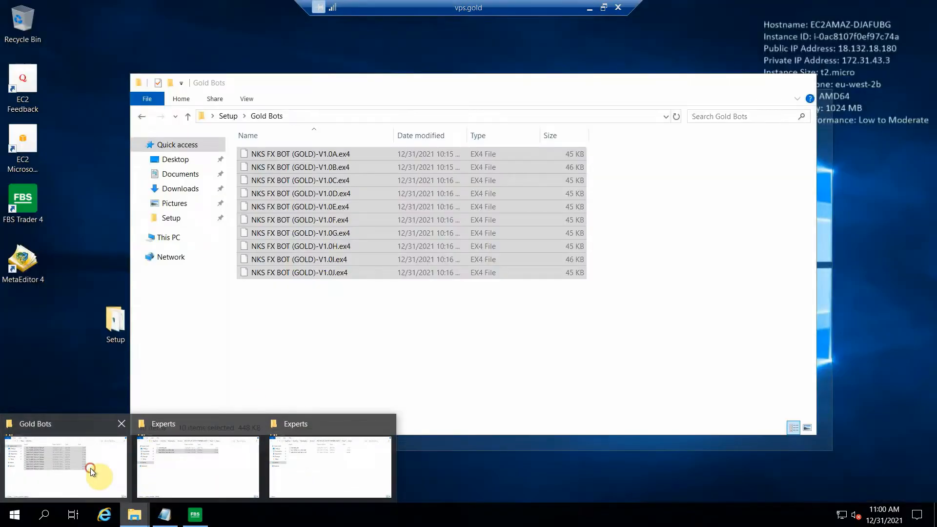
{"action": "left_click", "coordinate": [90, 467]}
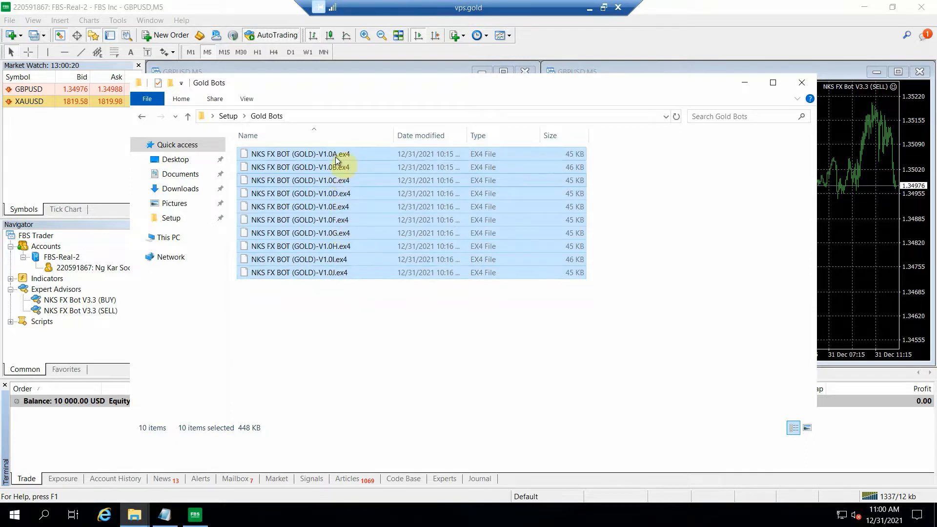
{"action": "right_click", "coordinate": [319, 188]}
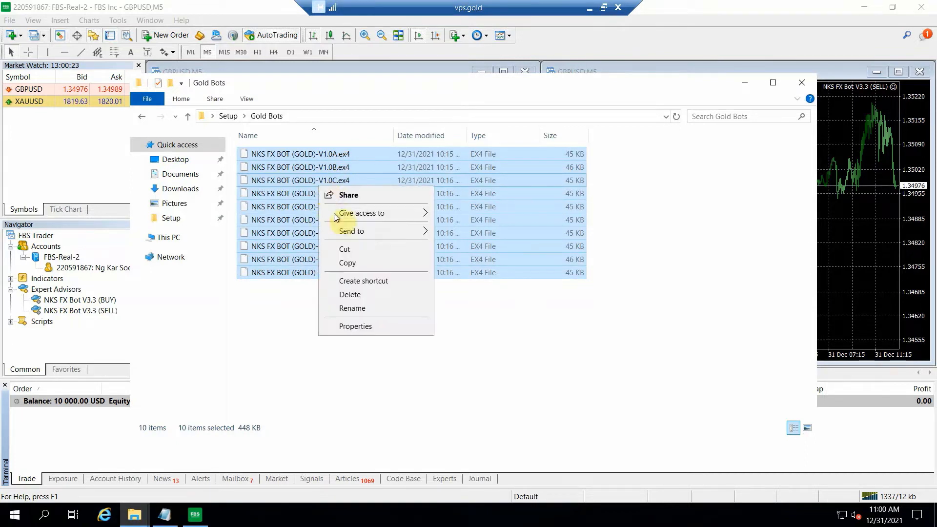
{"action": "left_click", "coordinate": [347, 263]}
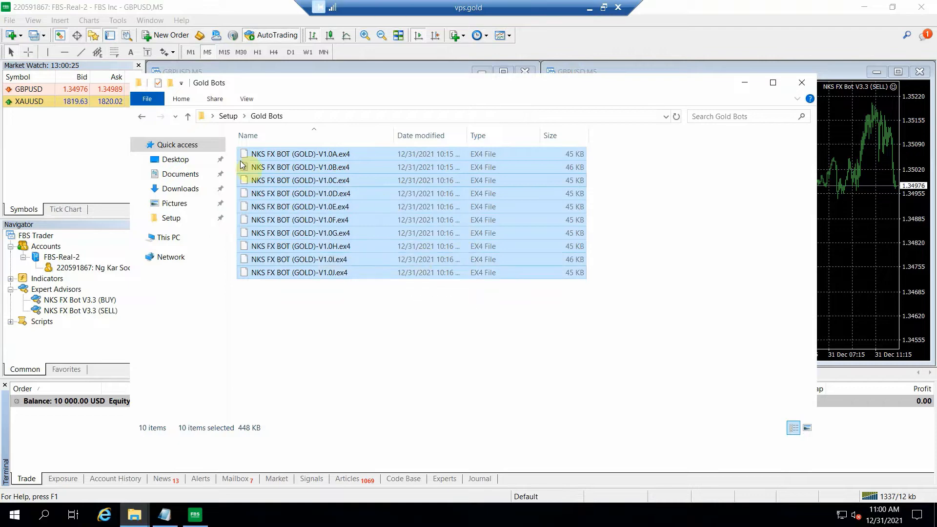
Step: Switch to FBS Trader, open its data folder and paste the ten gold bot files into the MQL4\Experts folder
{"action": "left_click", "coordinate": [67, 3]}
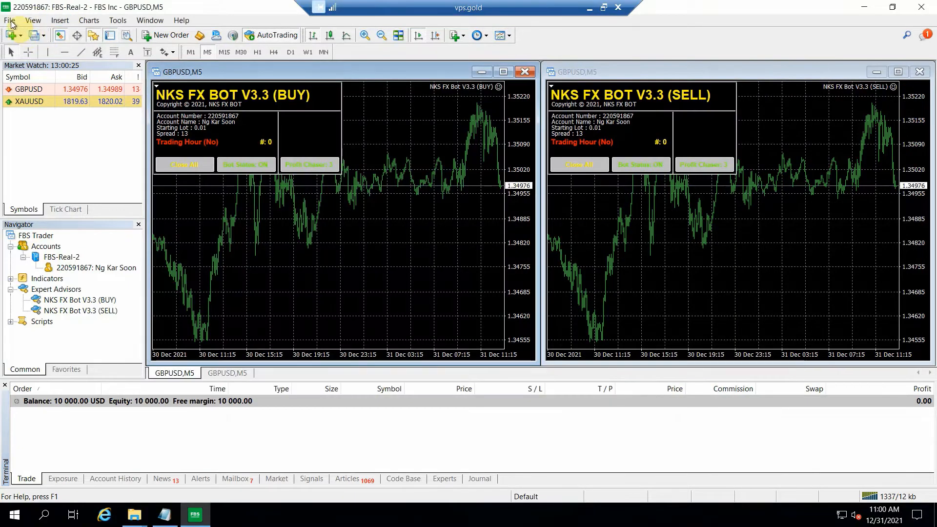
{"action": "left_click", "coordinate": [10, 22]}
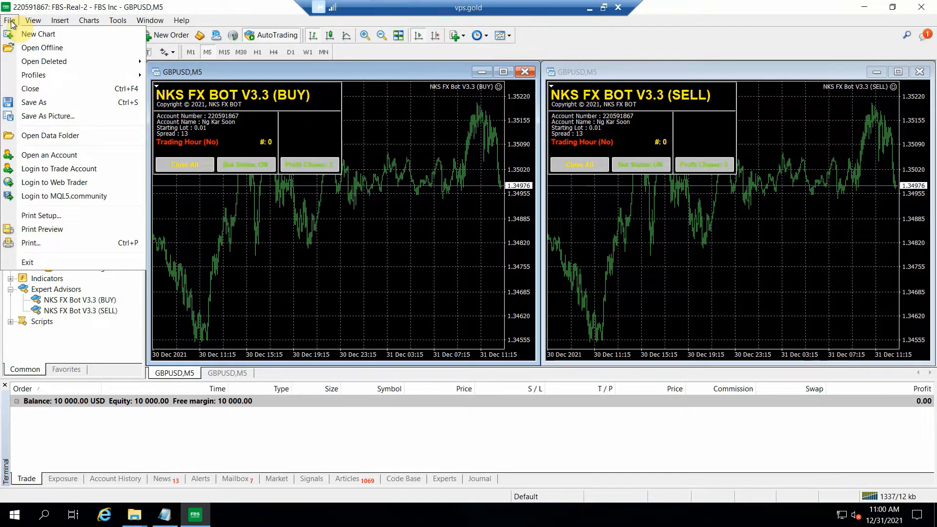
{"action": "left_click", "coordinate": [49, 136]}
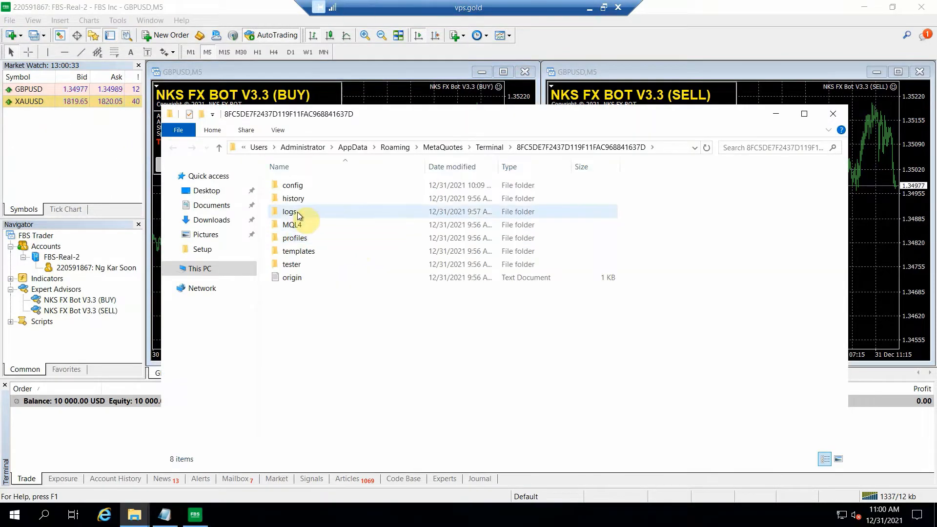
{"action": "double_click", "coordinate": [304, 224]}
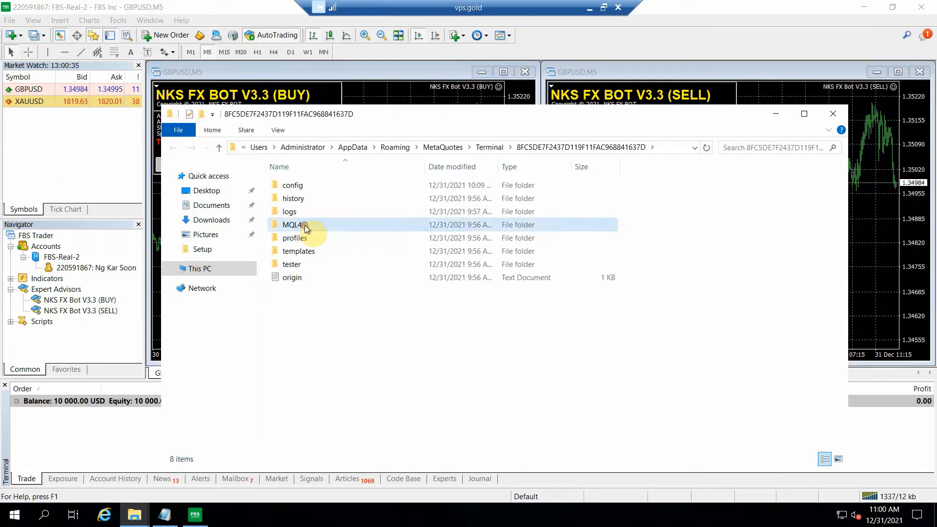
{"action": "double_click", "coordinate": [302, 186]}
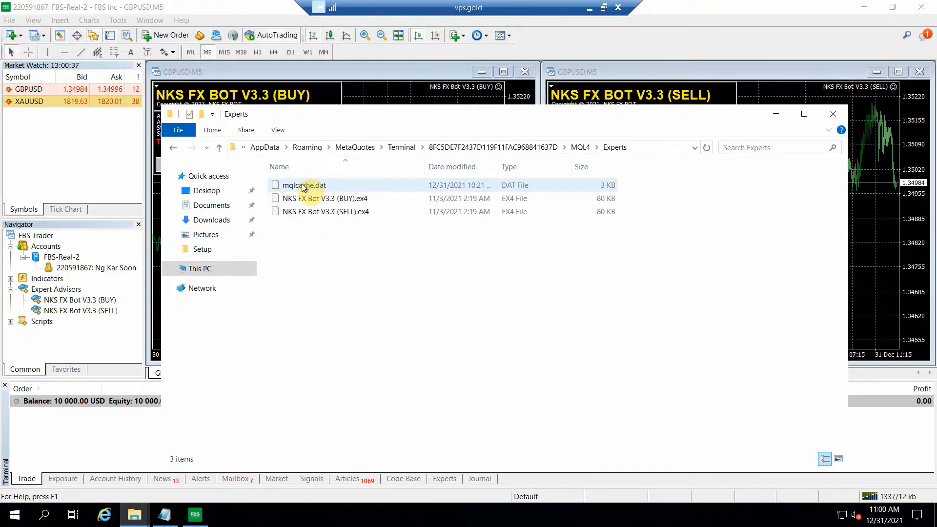
{"action": "right_click", "coordinate": [327, 247]}
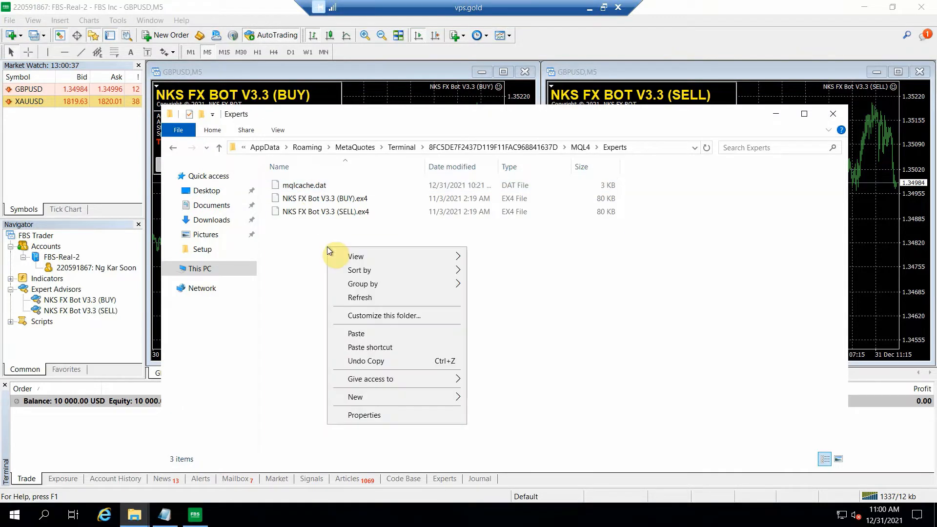
{"action": "left_click", "coordinate": [359, 333]}
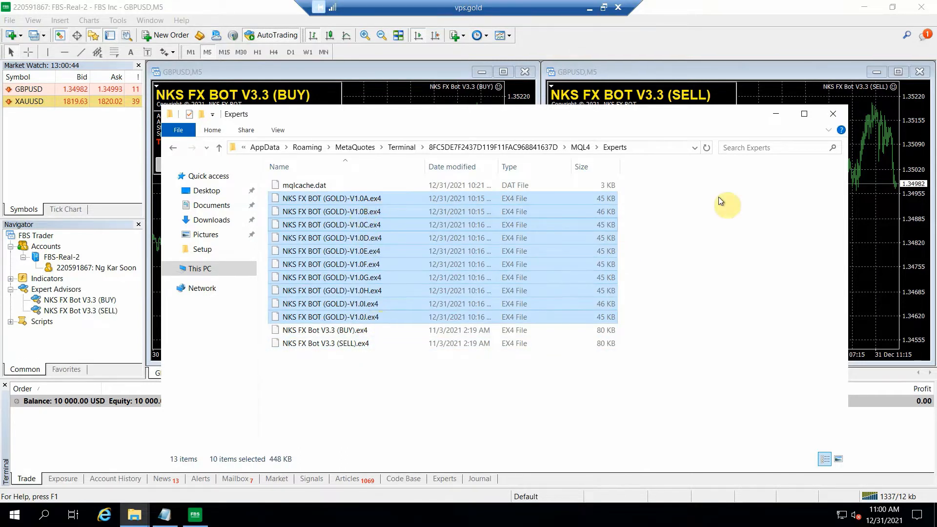
{"action": "left_click", "coordinate": [775, 113]}
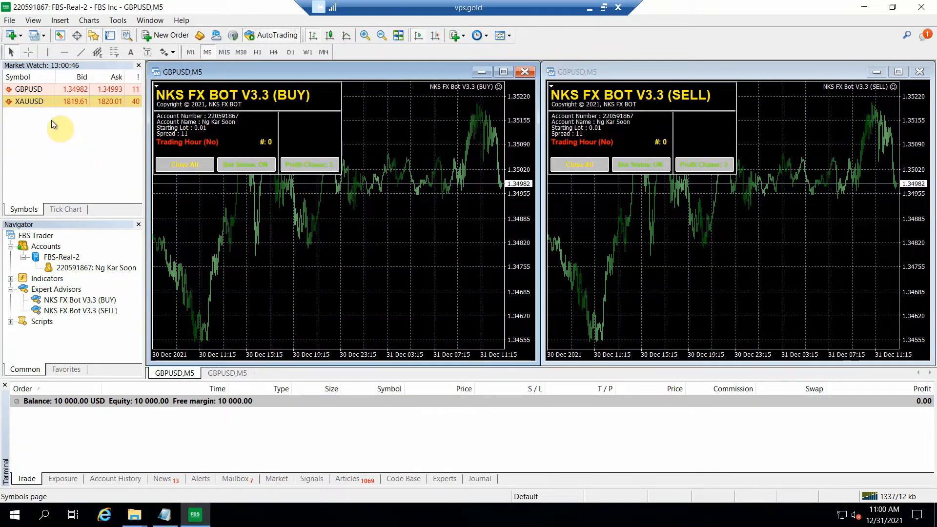
Step: Open ten XAUUSD chart windows from the Market Watch and maximize the last one
{"action": "mouse_move", "coordinate": [31, 103]}
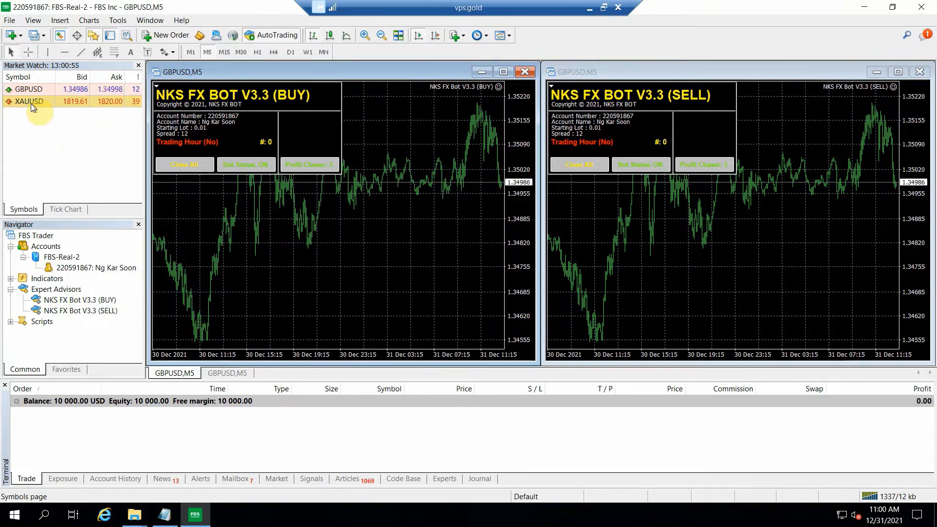
{"action": "right_click", "coordinate": [31, 103]}
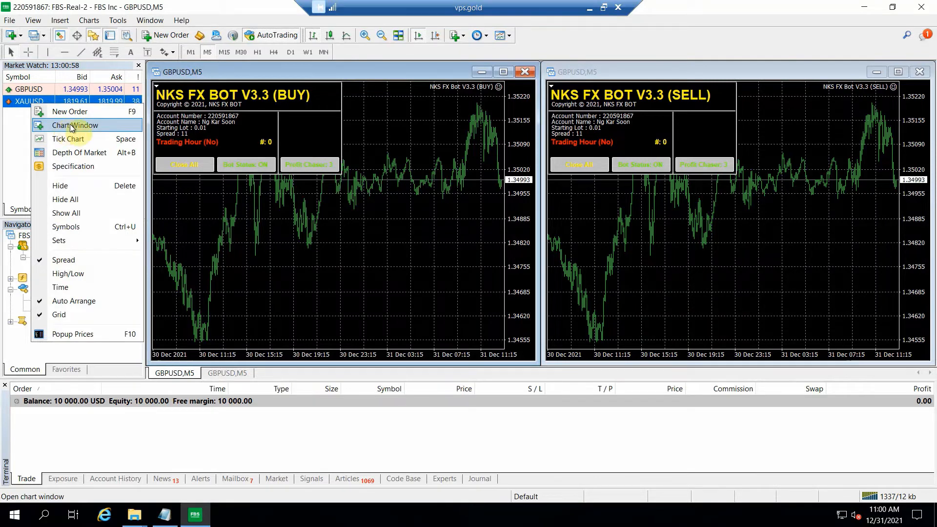
{"action": "left_click", "coordinate": [60, 126]}
{"action": "right_click", "coordinate": [42, 102]}
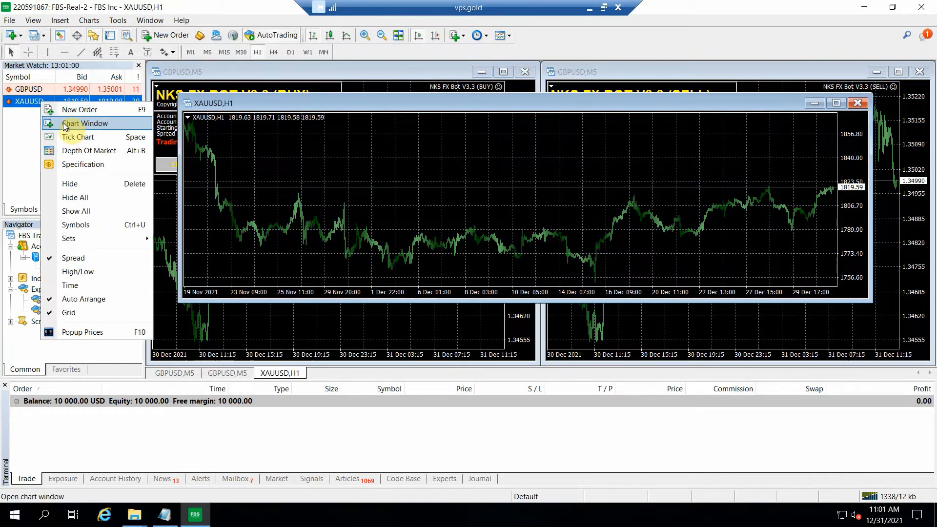
{"action": "left_click", "coordinate": [61, 121]}
{"action": "right_click", "coordinate": [36, 100]}
{"action": "left_click", "coordinate": [67, 126]}
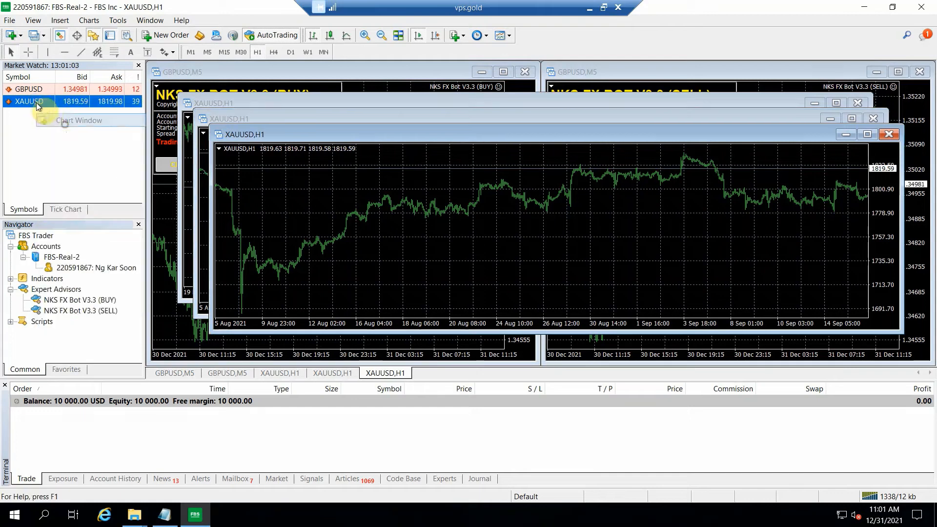
{"action": "right_click", "coordinate": [34, 101]}
{"action": "left_click", "coordinate": [54, 121]}
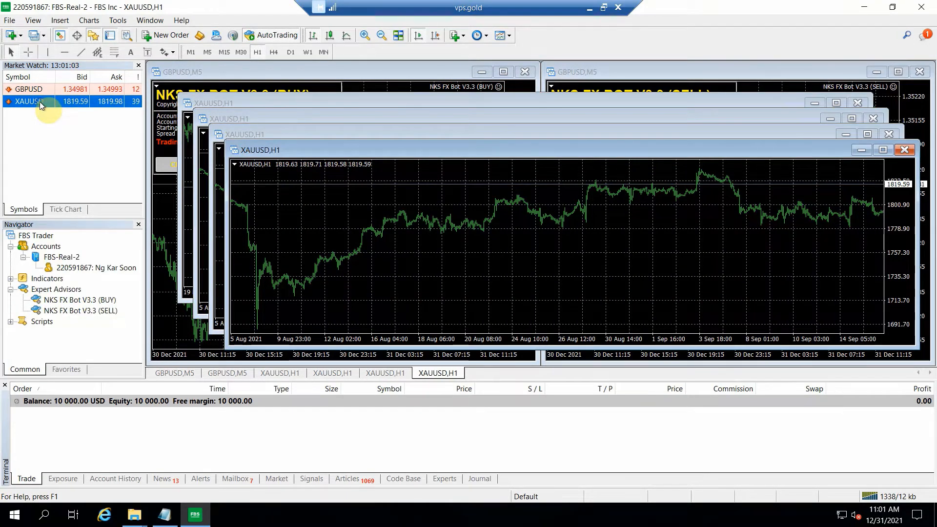
{"action": "right_click", "coordinate": [40, 101]}
{"action": "left_click", "coordinate": [60, 121]}
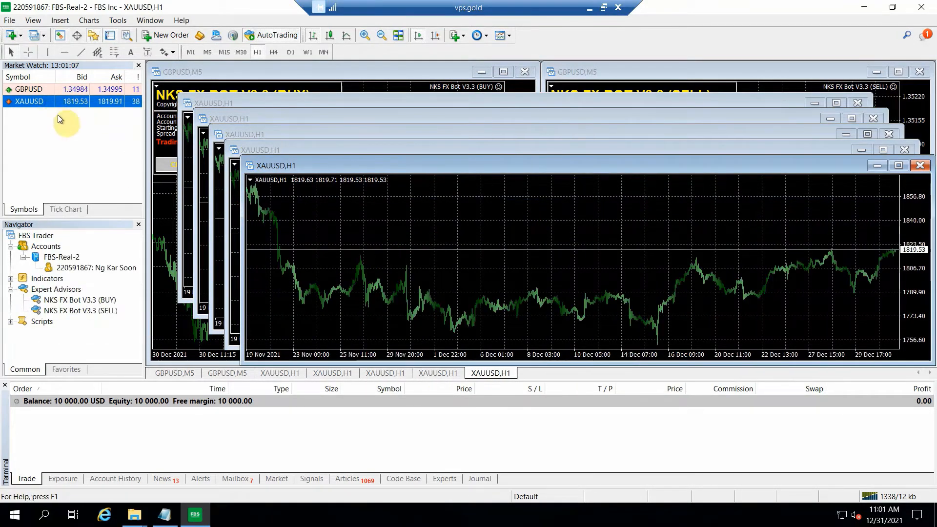
{"action": "right_click", "coordinate": [38, 102]}
{"action": "left_click", "coordinate": [60, 121]}
{"action": "right_click", "coordinate": [40, 101]}
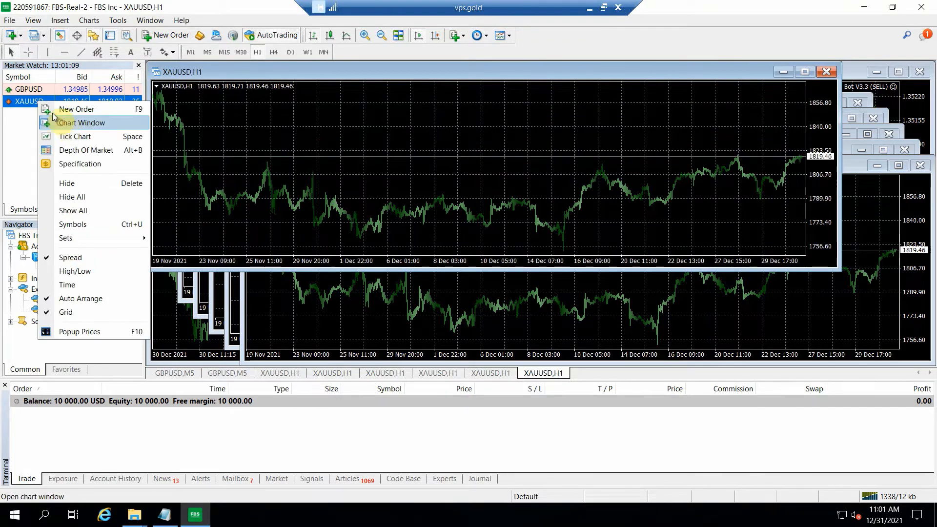
{"action": "left_click", "coordinate": [60, 121]}
{"action": "right_click", "coordinate": [39, 101]}
{"action": "left_click", "coordinate": [59, 121]}
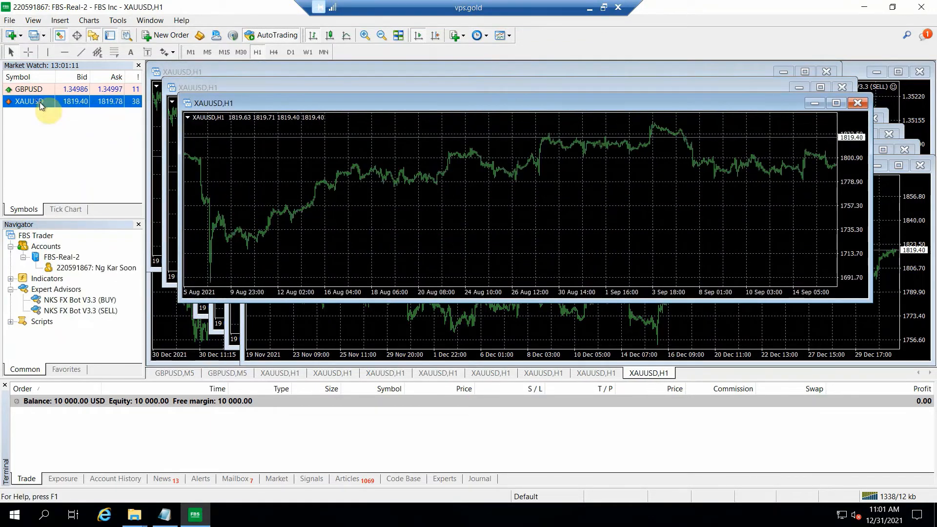
{"action": "right_click", "coordinate": [39, 102]}
{"action": "left_click", "coordinate": [59, 122]}
{"action": "right_click", "coordinate": [37, 101]}
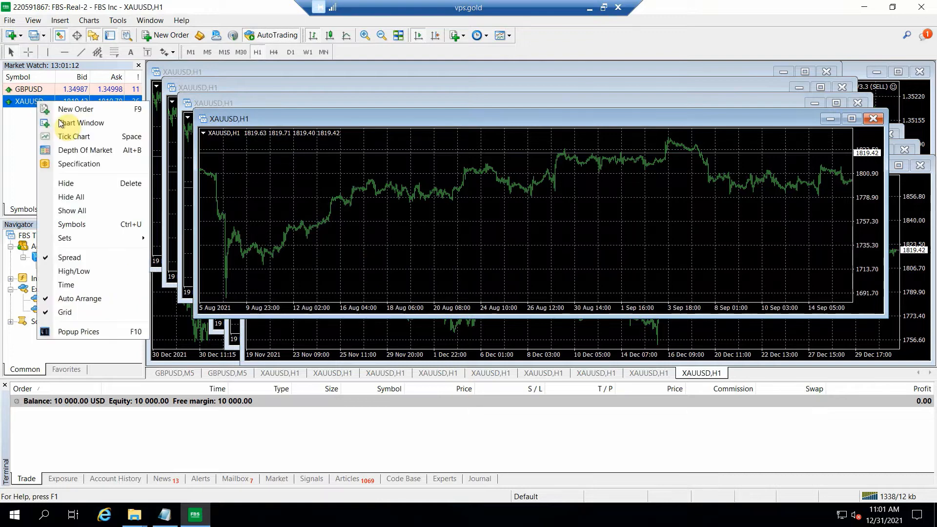
{"action": "left_click", "coordinate": [59, 122]}
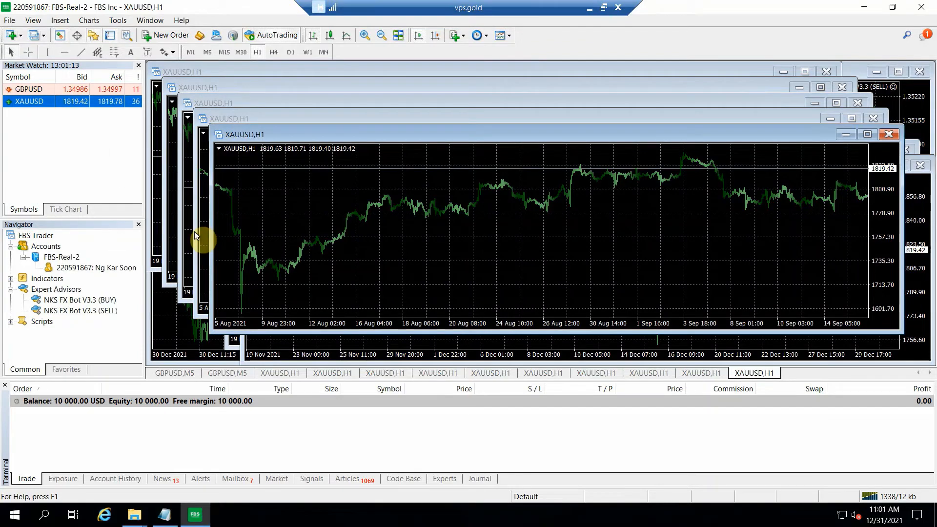
{"action": "left_click", "coordinate": [869, 137]}
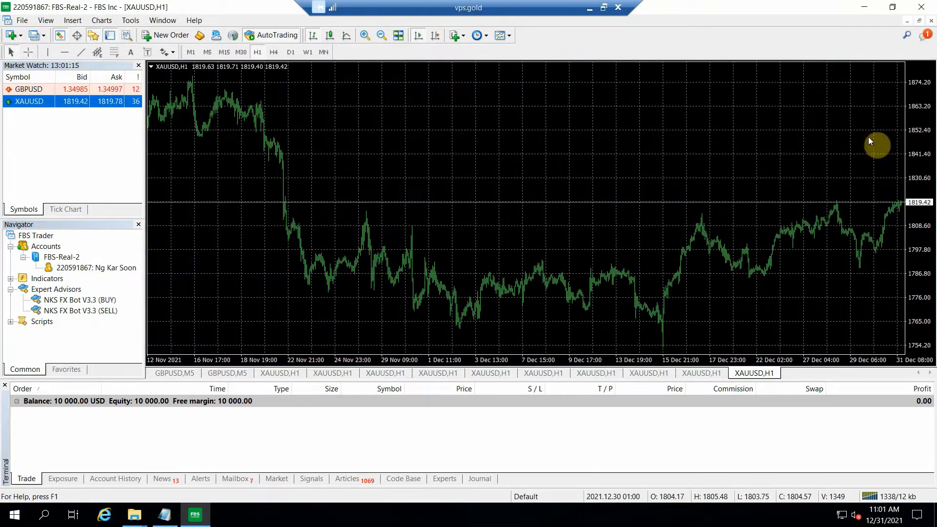
Step: View the two GBPUSD,M5 charts running the BUY and SELL bots, and bring up the first XAUUSD chart
{"action": "left_click", "coordinate": [177, 374]}
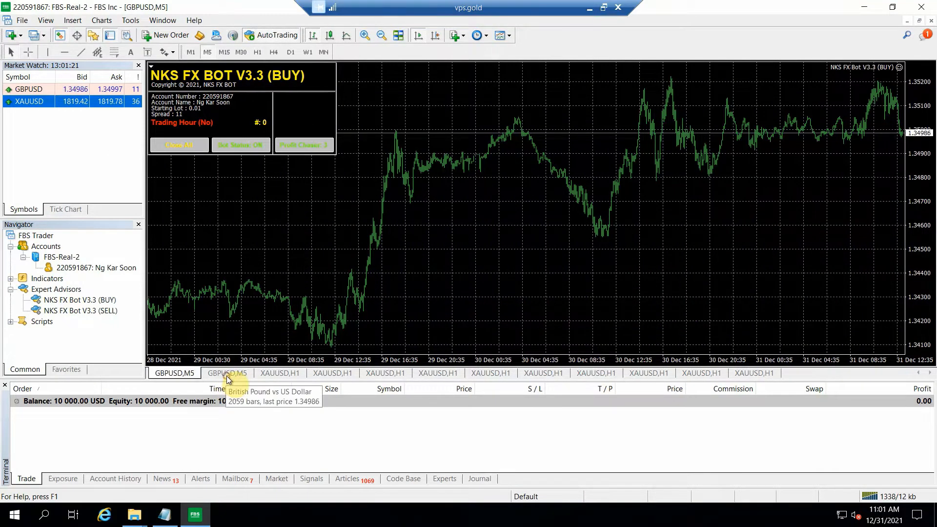
{"action": "left_click", "coordinate": [226, 374]}
{"action": "left_click", "coordinate": [177, 374]}
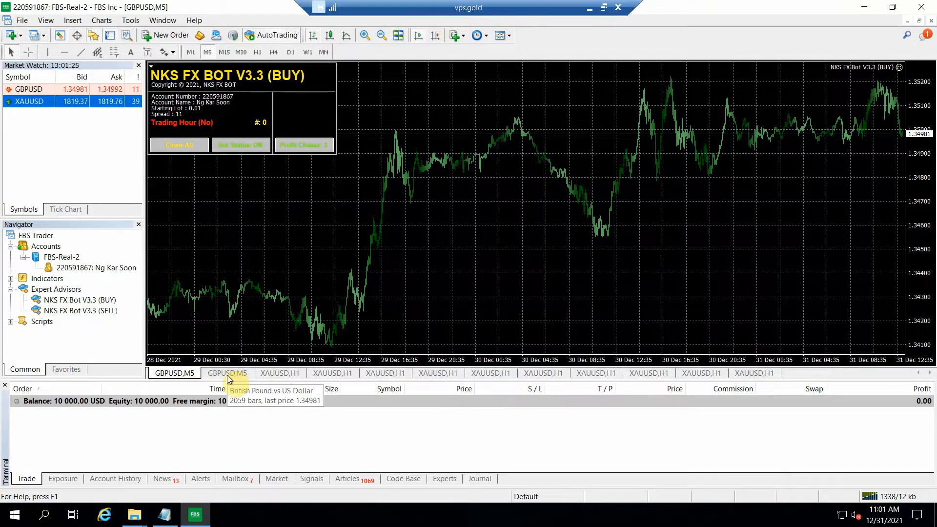
{"action": "left_click", "coordinate": [281, 374]}
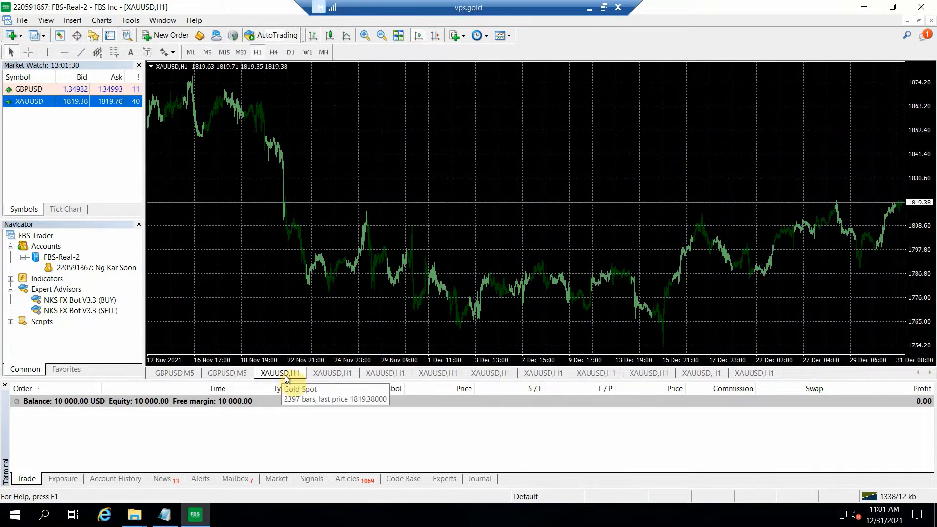
Step: Refresh the Expert Advisors list in the Navigator to load the gold bots
{"action": "right_click", "coordinate": [49, 290]}
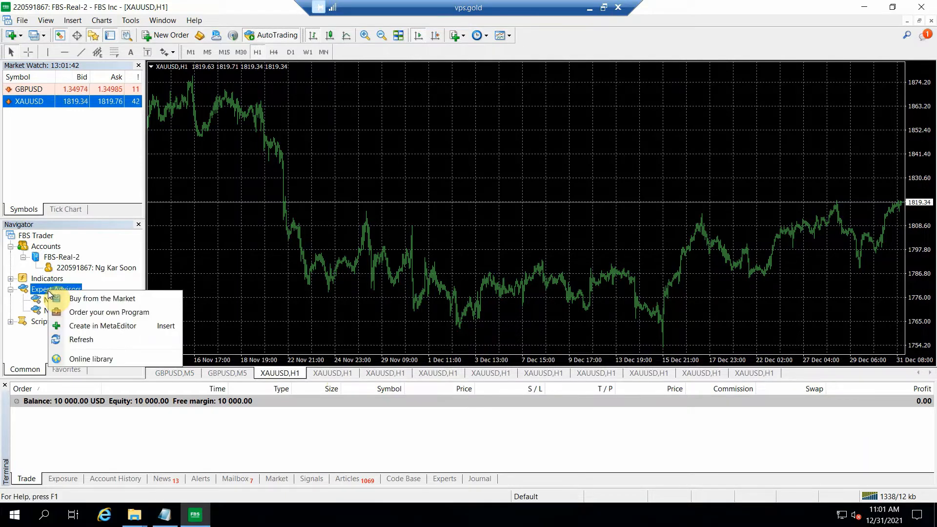
{"action": "left_click", "coordinate": [84, 340]}
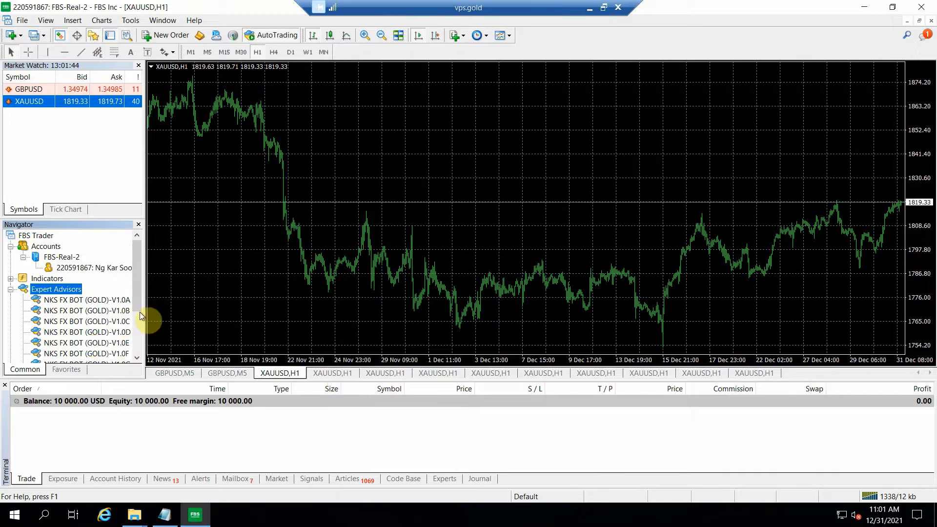
{"action": "mouse_move", "coordinate": [139, 300]}
{"action": "left_mouse_down"}
{"action": "mouse_move", "coordinate": [137, 335]}
{"action": "mouse_move", "coordinate": [134, 288]}
{"action": "left_mouse_up"}
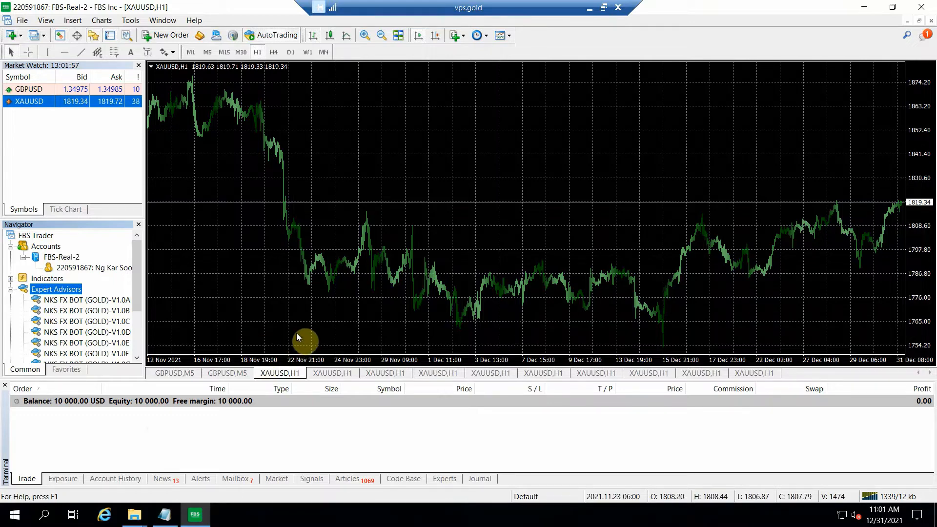
Step: Check the GBPUSD,M5 BUY and SELL bot charts again and return to the first XAUUSD,H1 chart
{"action": "left_click", "coordinate": [171, 374]}
{"action": "left_click", "coordinate": [220, 374]}
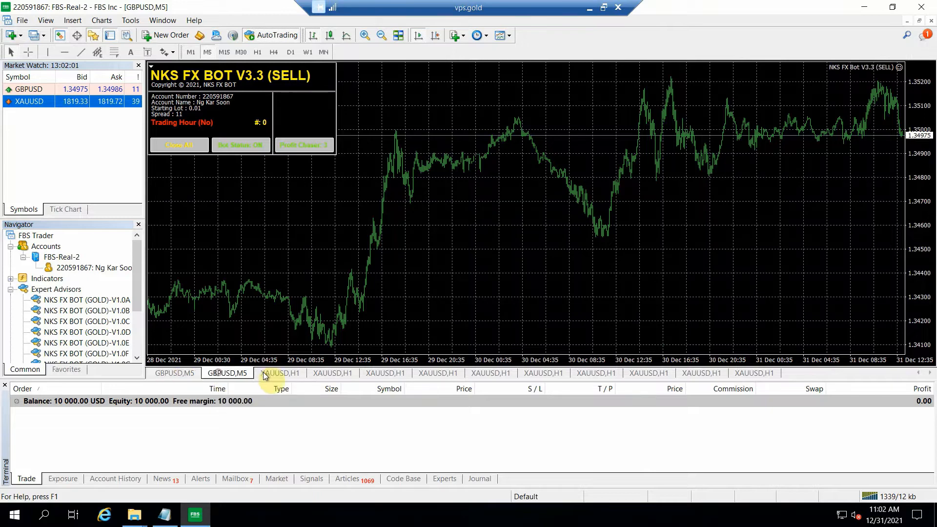
{"action": "left_click", "coordinate": [274, 375]}
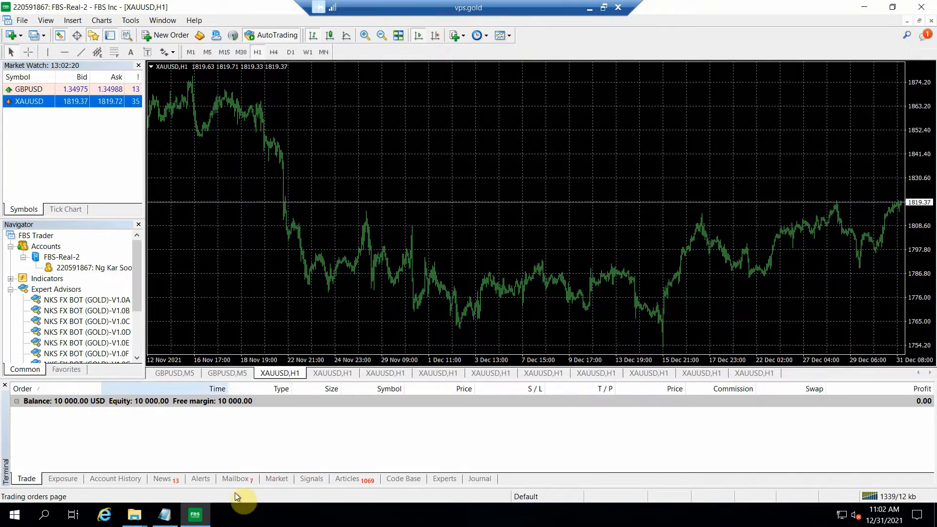
Step: Copy the license key value from the License Key text file and minimize that file's window
{"action": "left_click", "coordinate": [191, 514]}
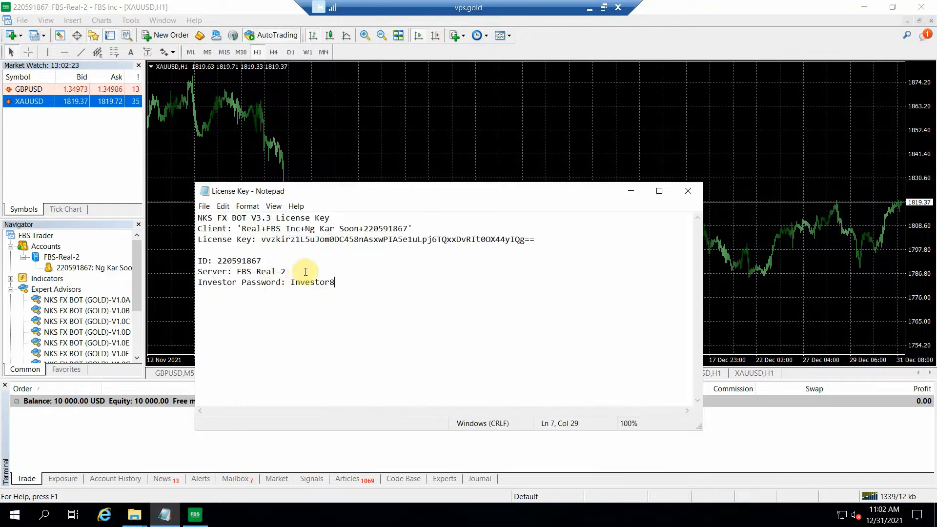
{"action": "left_click_drag", "start_coordinate": [321, 241], "coordinate": [540, 243]}
{"action": "right_click", "coordinate": [507, 239]}
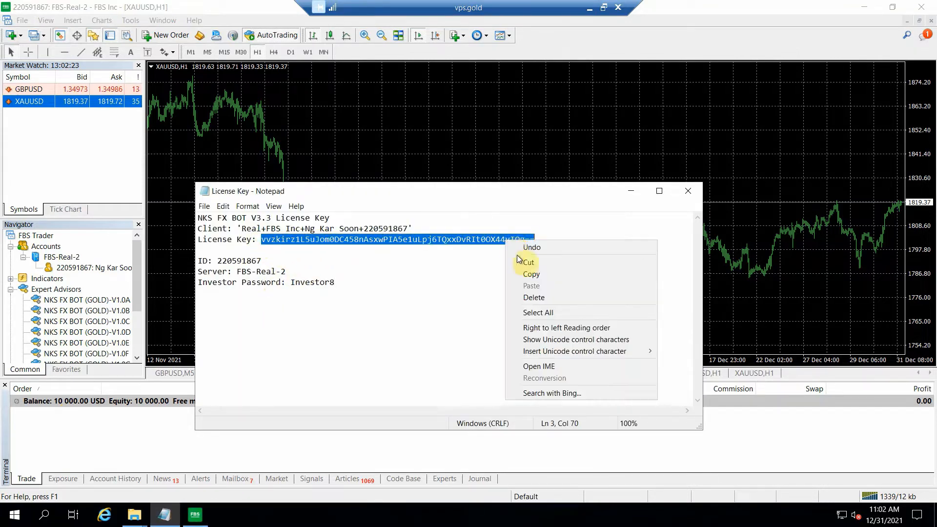
{"action": "left_click", "coordinate": [528, 272]}
{"action": "left_click", "coordinate": [631, 191]}
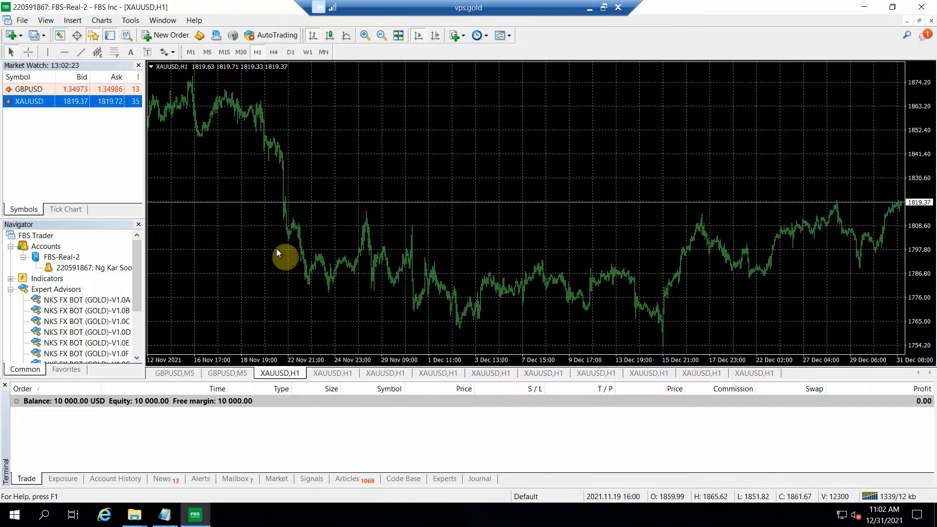
Step: Attach NKS FX BOT (GOLD)-V1.0A to the first XAUUSD chart and paste the license key into its License Key input
{"action": "left_click_drag", "start_coordinate": [116, 304], "coordinate": [357, 157]}
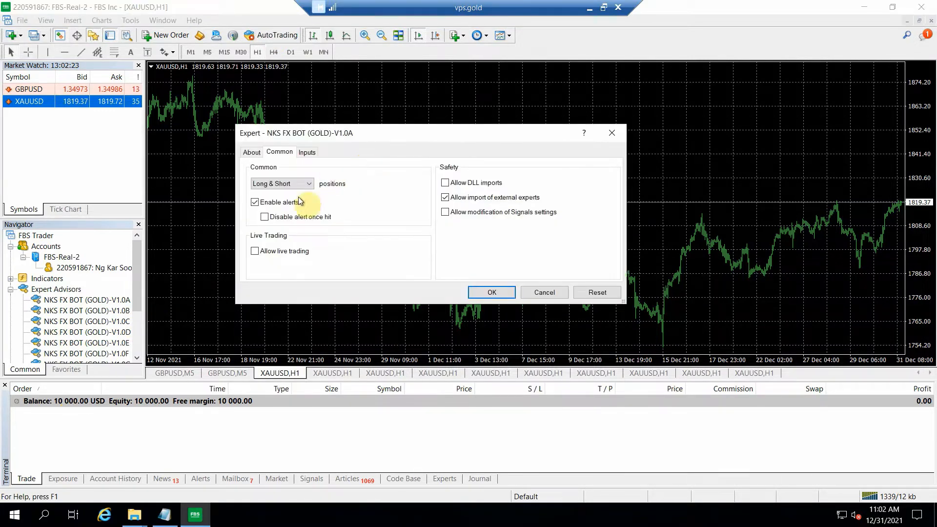
{"action": "left_click", "coordinate": [306, 153]}
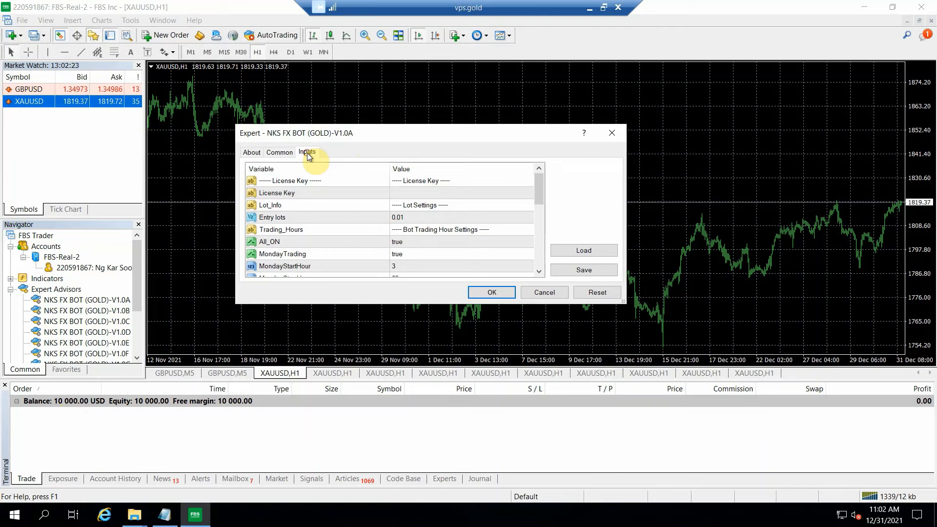
{"action": "double_click", "coordinate": [399, 193]}
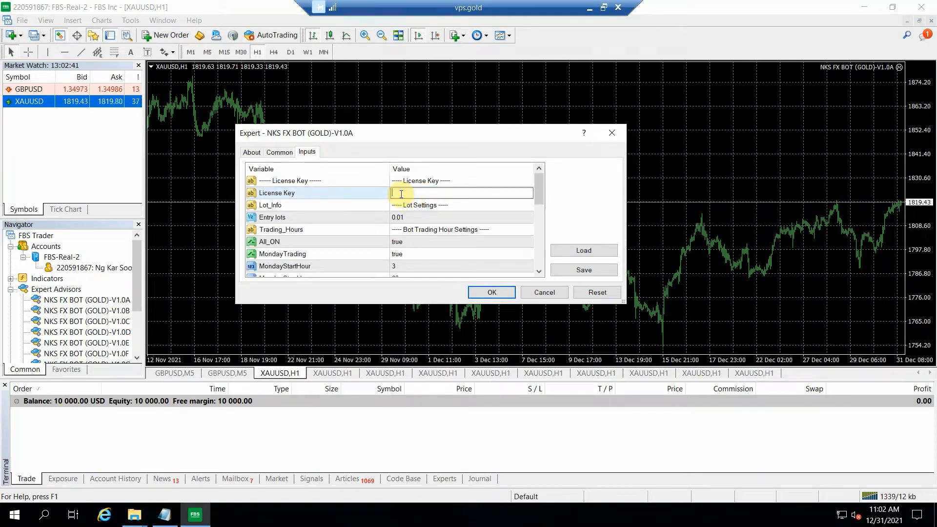
{"action": "key", "text": "ctrl+v"}
Step: Set the V1.0A bot's Entry lots to 0.05, look through its remaining inputs and apply the settings
{"action": "double_click", "coordinate": [414, 217]}
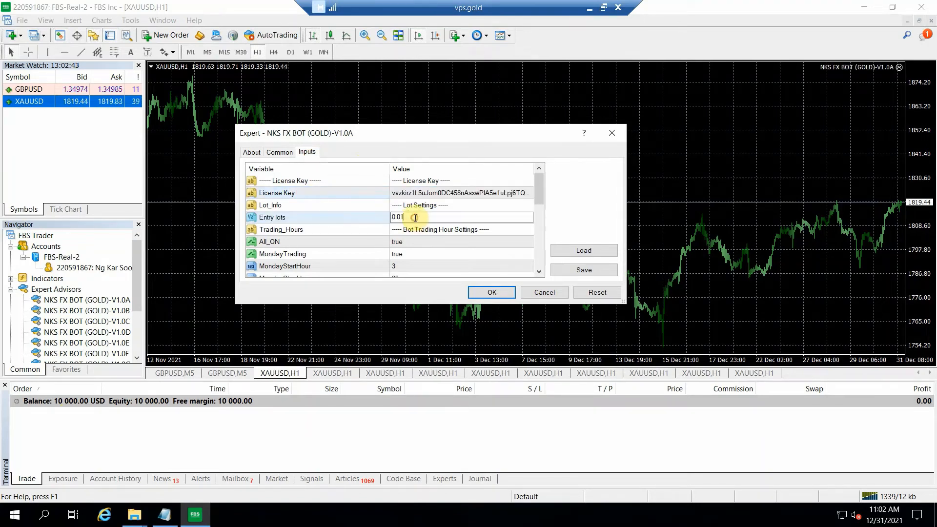
{"action": "key", "text": "BackSpace"}
{"action": "type", "text": "5"}
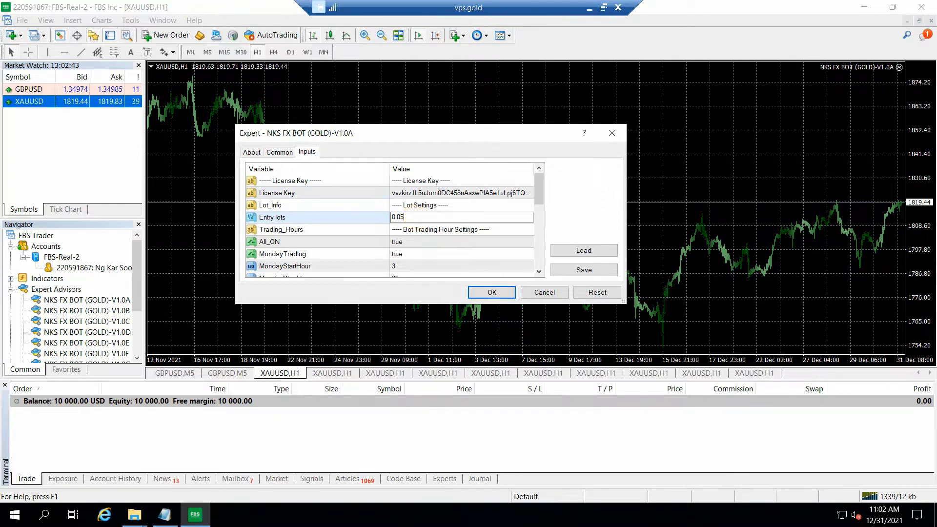
{"action": "left_click", "coordinate": [497, 291]}
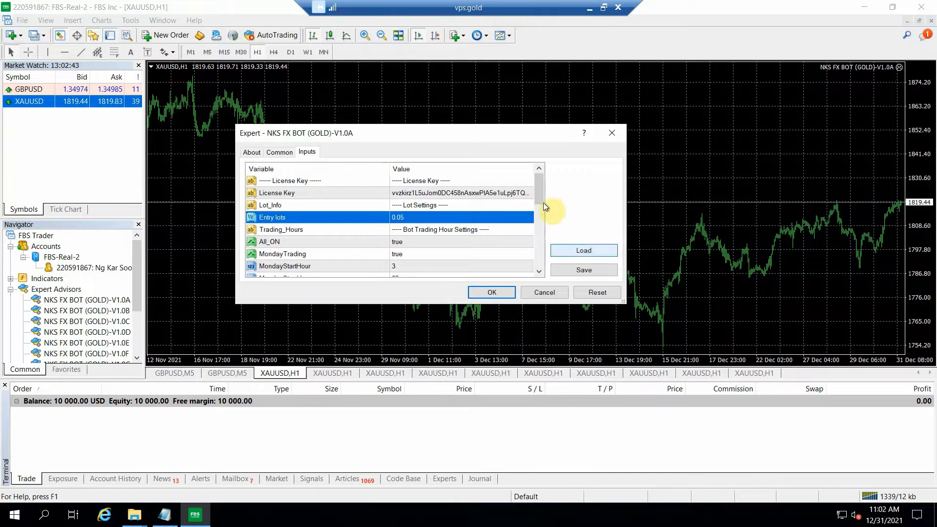
{"action": "scroll", "coordinate": [538, 213], "scroll_direction": "down", "scroll_amount": 5}
{"action": "scroll", "coordinate": [543, 177], "scroll_direction": "up", "scroll_amount": 2}
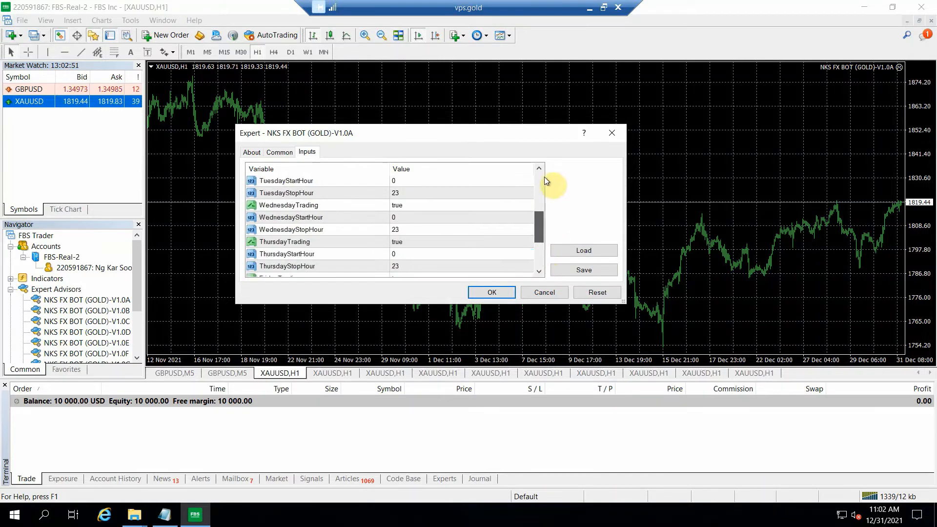
{"action": "scroll", "coordinate": [539, 175], "scroll_direction": "up", "scroll_amount": 4}
{"action": "left_click", "coordinate": [486, 292]}
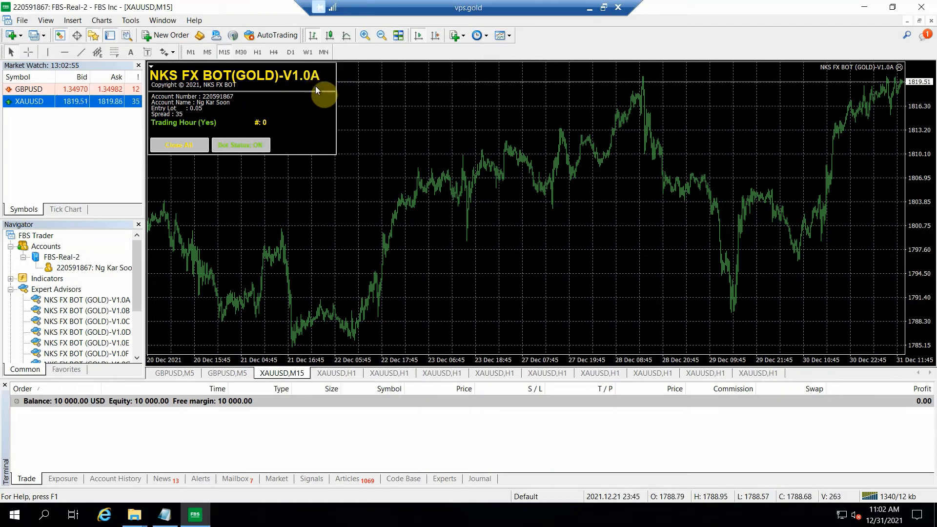
Step: Attach NKS FX BOT (GOLD)-V1.0B to the second XAUUSD chart and paste the license key into its License Key input
{"action": "left_click", "coordinate": [351, 378]}
{"action": "left_click", "coordinate": [293, 374]}
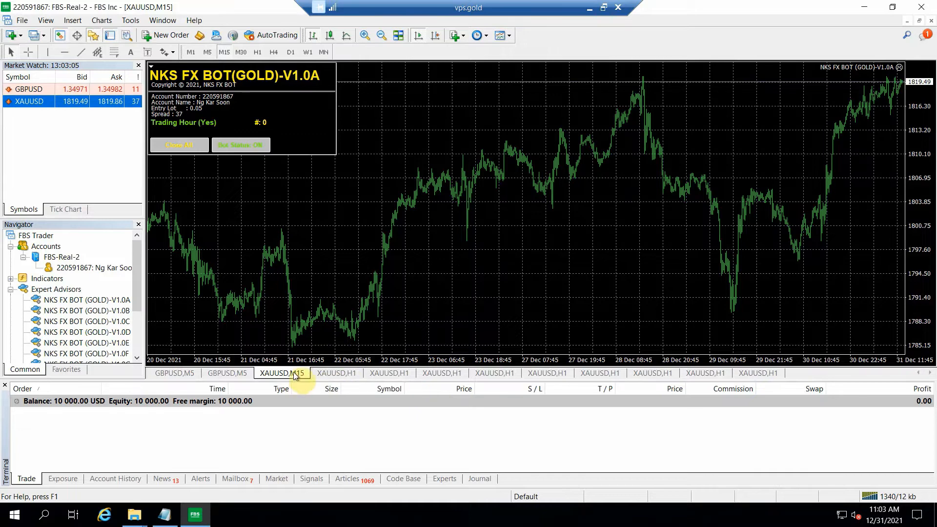
{"action": "left_click", "coordinate": [331, 374]}
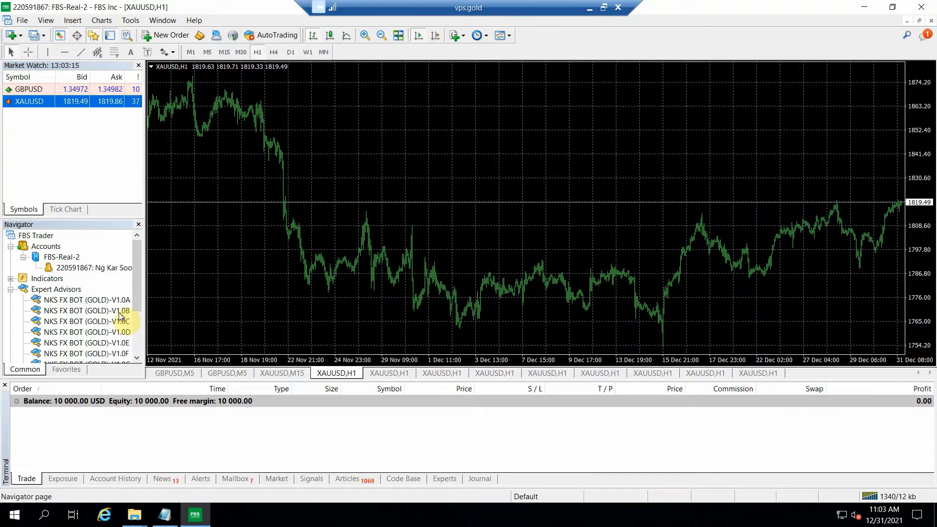
{"action": "left_click_drag", "start_coordinate": [161, 292], "coordinate": [335, 133]}
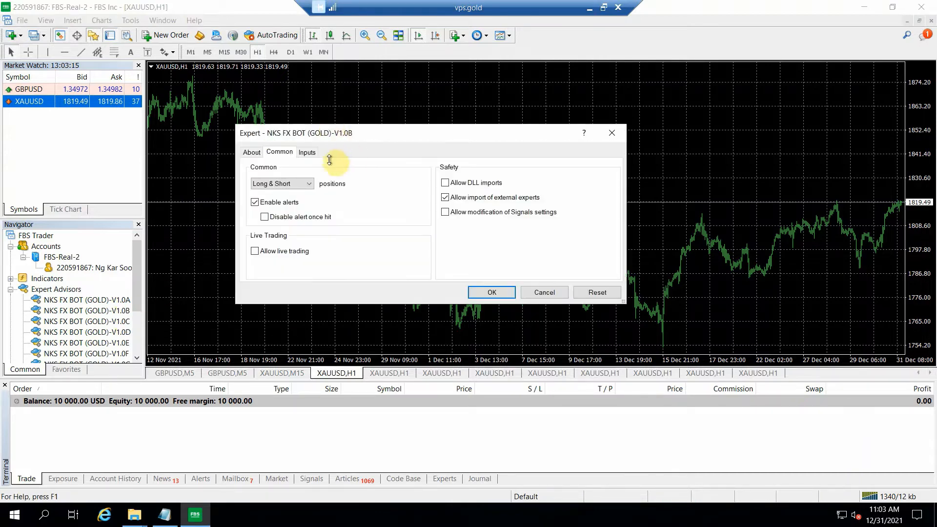
{"action": "left_click", "coordinate": [308, 152]}
{"action": "double_click", "coordinate": [407, 194]}
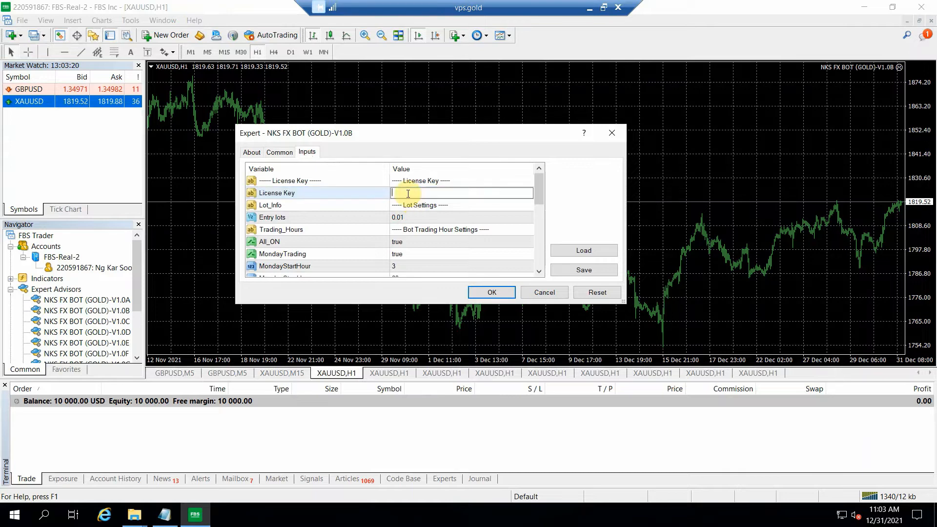
{"action": "key", "text": "ctrl+v"}
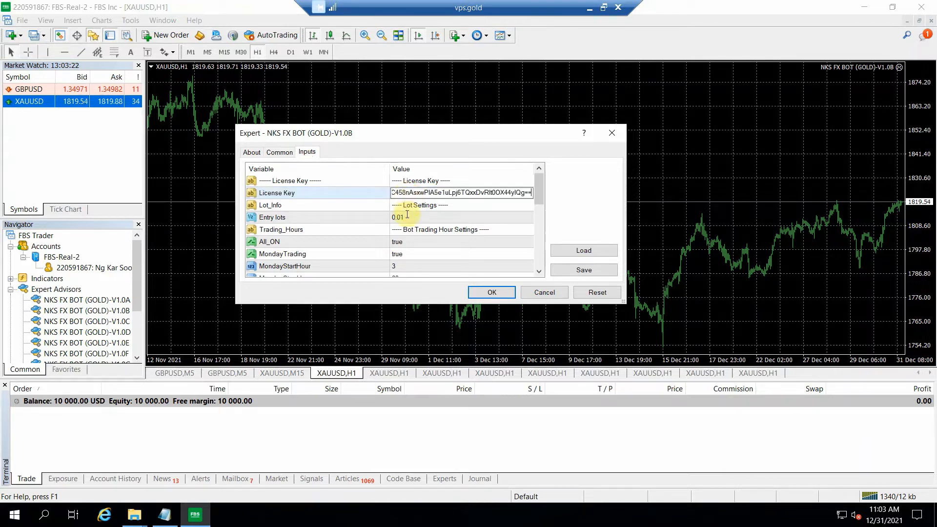
Step: Set the V1.0B bot's Entry lots to 0.05 and apply the settings
{"action": "double_click", "coordinate": [409, 218]}
{"action": "left_click", "coordinate": [417, 216]}
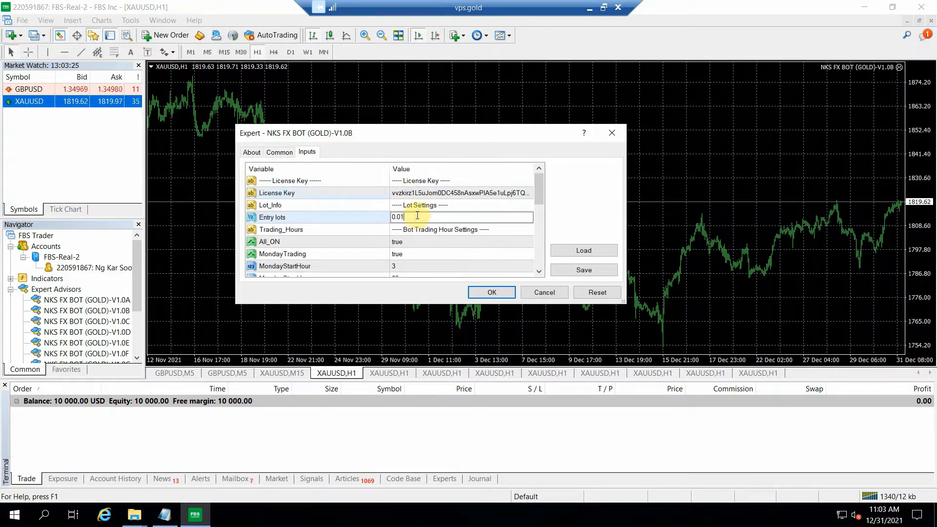
{"action": "key", "text": "BackSpace"}
{"action": "type", "text": "5"}
{"action": "left_click", "coordinate": [499, 291]}
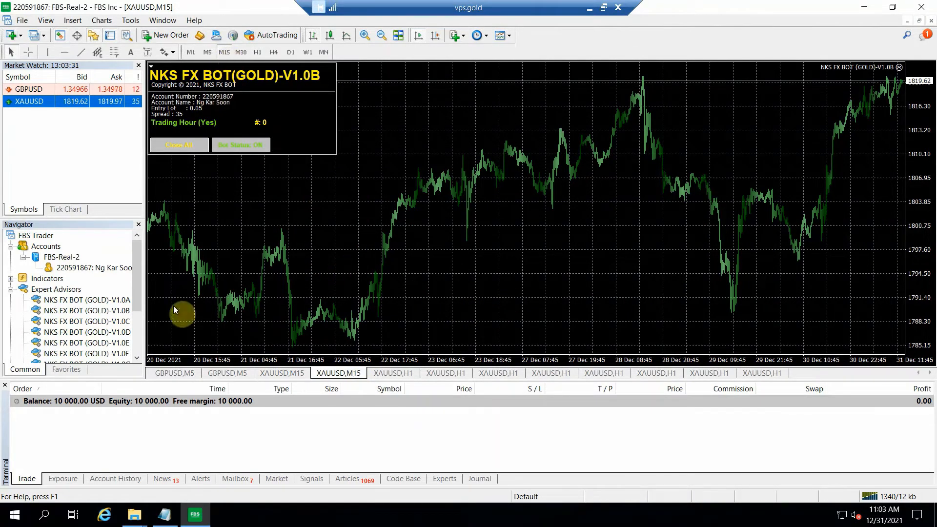
Step: Attach NKS FX BOT (GOLD)-V1.0C to the third XAUUSD chart and paste the license key into its License Key input
{"action": "left_click", "coordinate": [380, 374]}
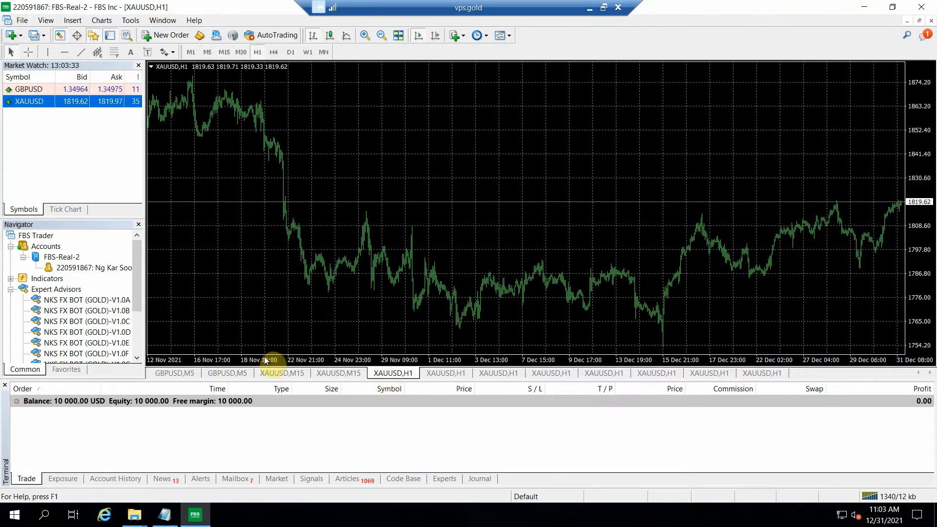
{"action": "left_click_drag", "start_coordinate": [324, 121], "coordinate": [324, 121]}
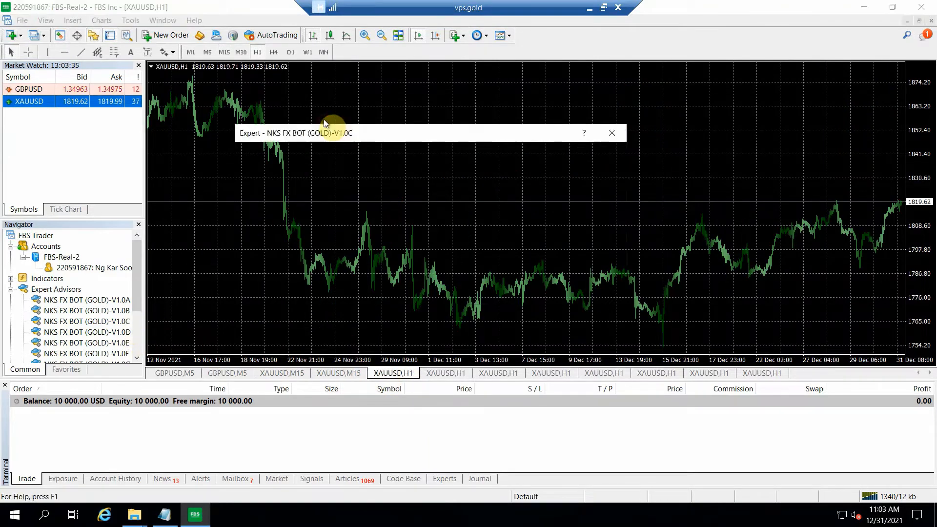
{"action": "left_click", "coordinate": [307, 153]}
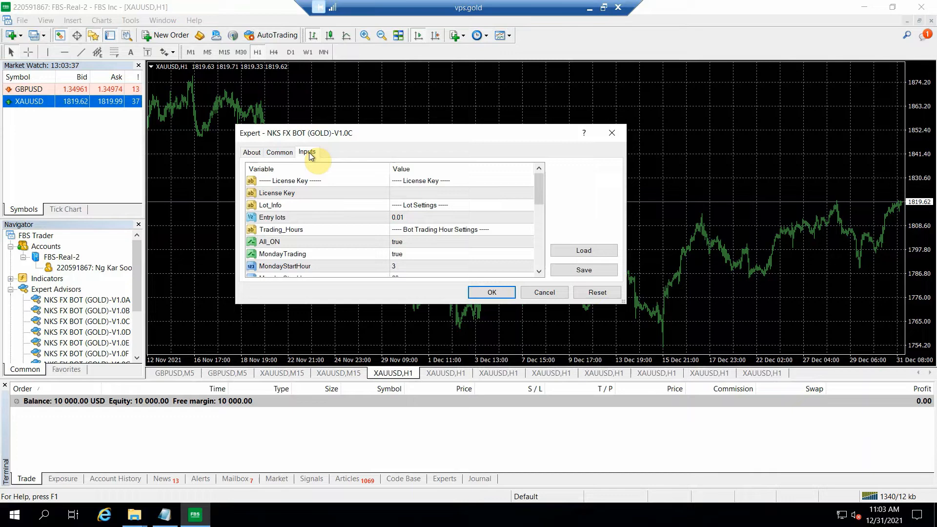
{"action": "double_click", "coordinate": [392, 193]}
{"action": "key", "text": "ctrl+v"}
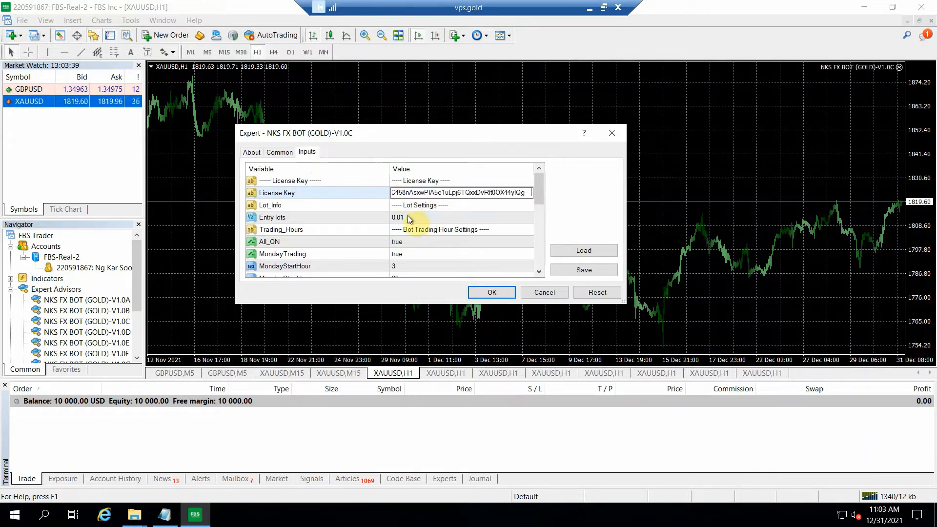
Step: Set the V1.0C bot's Entry lots to 0.05
{"action": "double_click", "coordinate": [408, 215]}
{"action": "left_click", "coordinate": [415, 217]}
{"action": "key", "text": "BackSpace"}
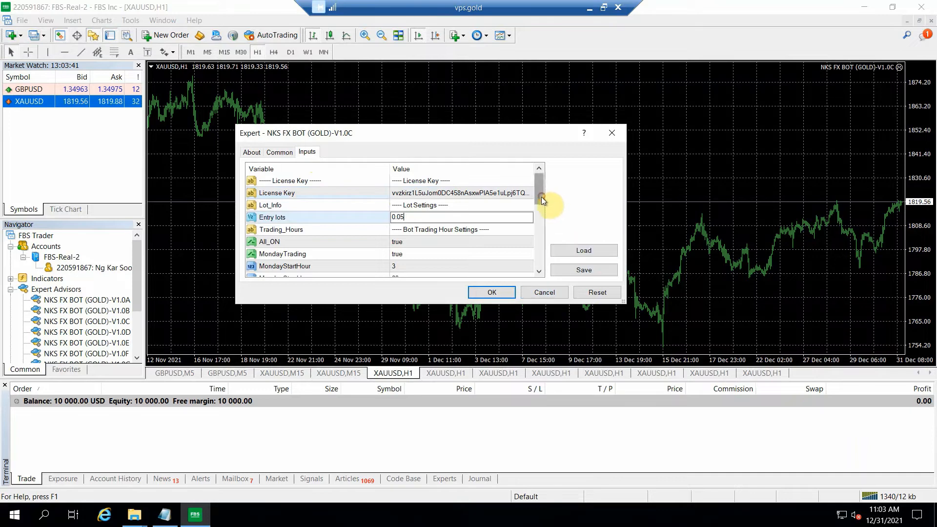
Step: Review the V1.0C bot's trading-hour, stop-loss and common settings and apply the bot to its chart
{"action": "left_click_drag", "start_coordinate": [540, 197], "coordinate": [542, 256]}
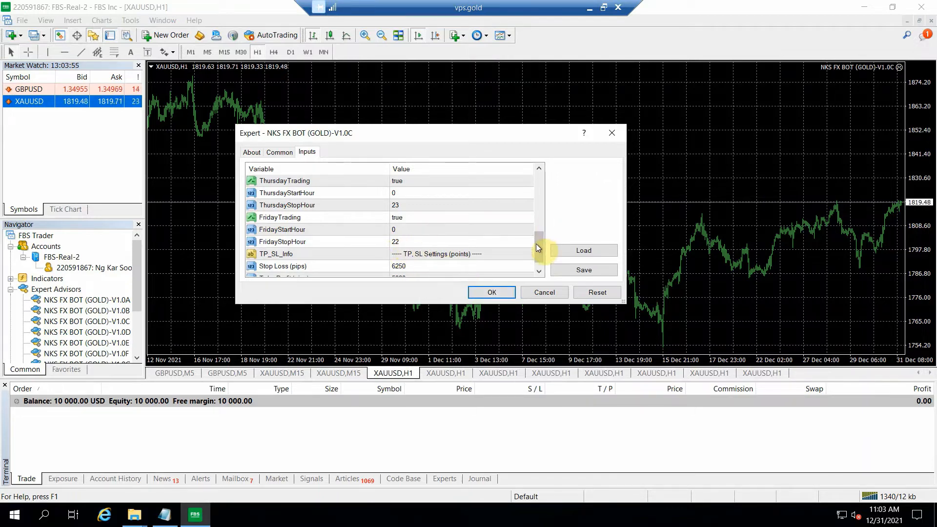
{"action": "left_click_drag", "start_coordinate": [536, 247], "coordinate": [542, 171]}
{"action": "left_click", "coordinate": [286, 152]}
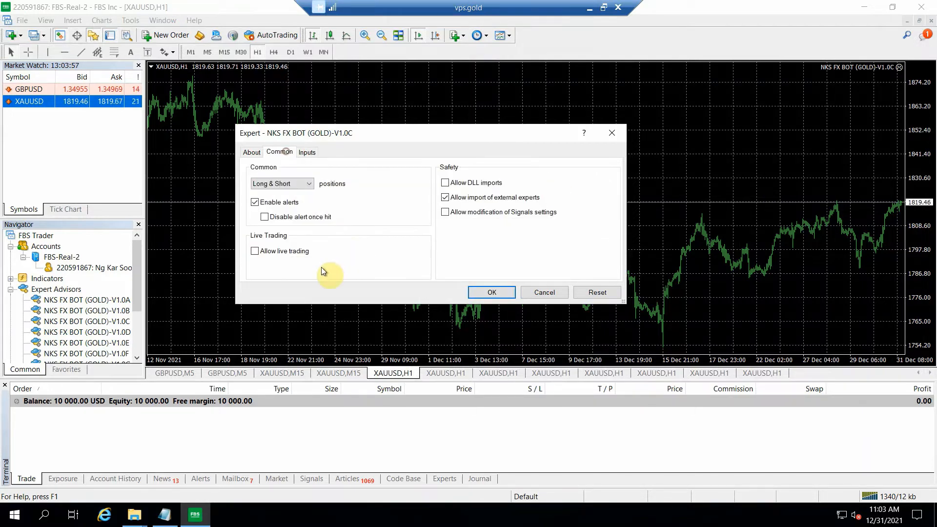
{"action": "left_click", "coordinate": [307, 151]}
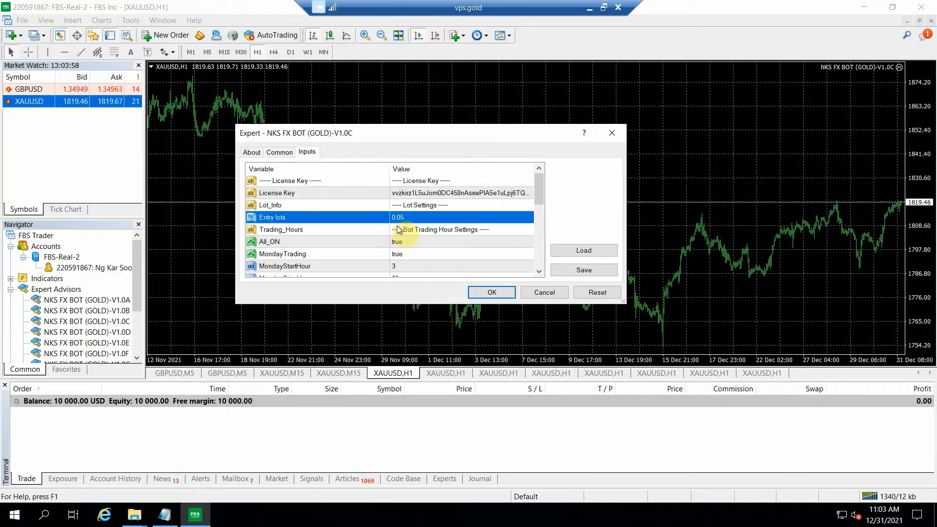
{"action": "left_click", "coordinate": [279, 152]}
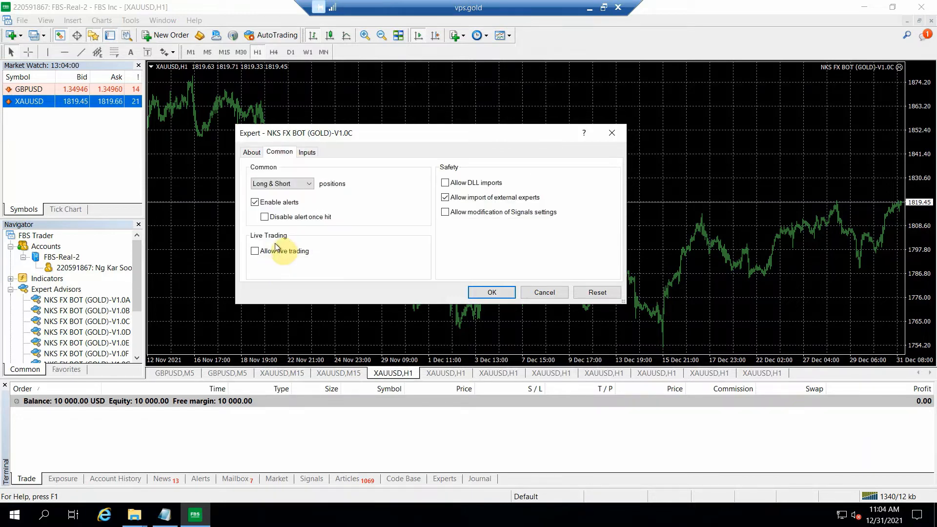
{"action": "left_click", "coordinate": [500, 292]}
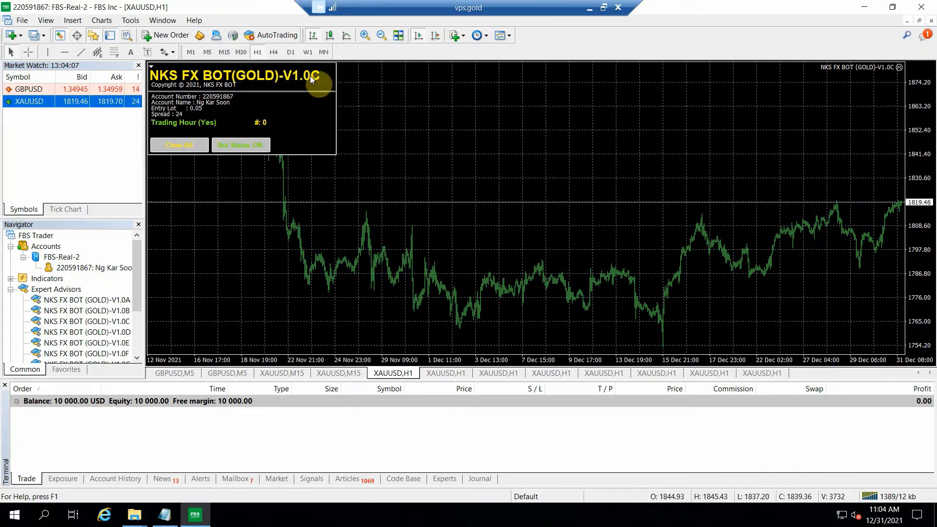
Step: Attach NKS FX BOT (GOLD)-V1.0D to the fourth XAUUSD chart and paste the license key into its License Key input
{"action": "left_click", "coordinate": [450, 373]}
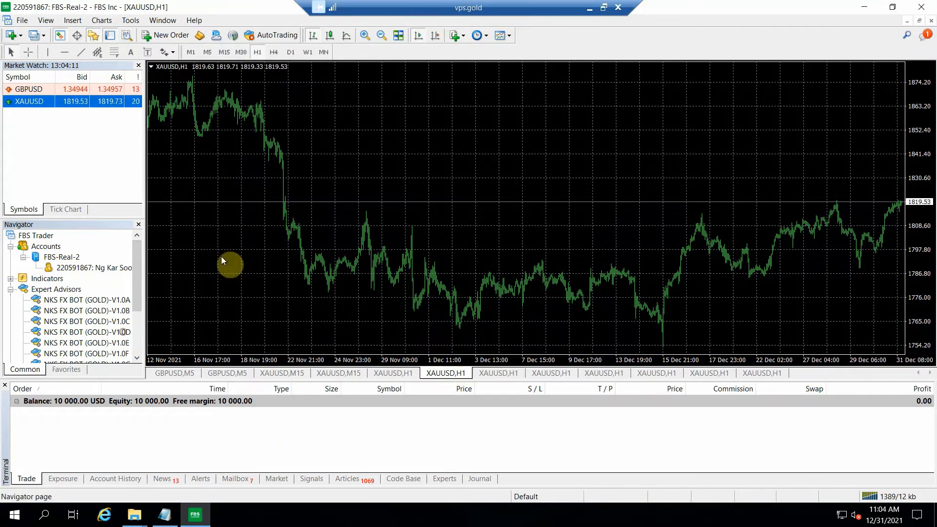
{"action": "left_click_drag", "start_coordinate": [221, 260], "coordinate": [251, 197]}
{"action": "left_click", "coordinate": [307, 152]}
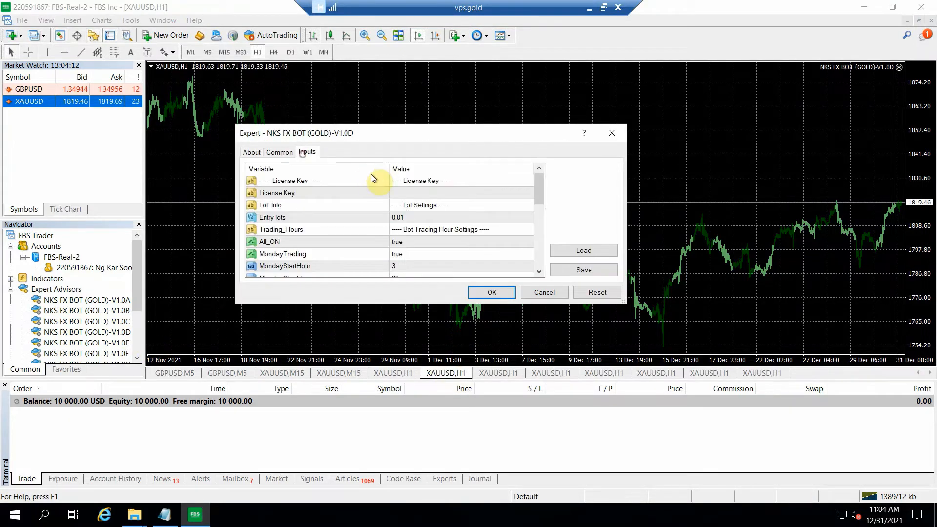
{"action": "double_click", "coordinate": [403, 193]}
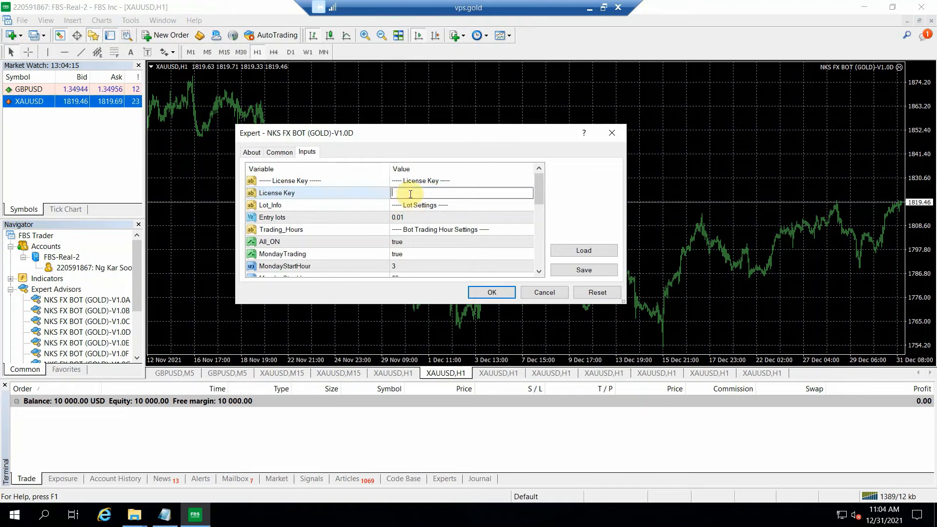
{"action": "key", "text": "ctrl+v"}
Step: Set the V1.0D bot's Entry lots to 0.05, apply the settings and bring up the fifth XAUUSD chart
{"action": "double_click", "coordinate": [409, 217]}
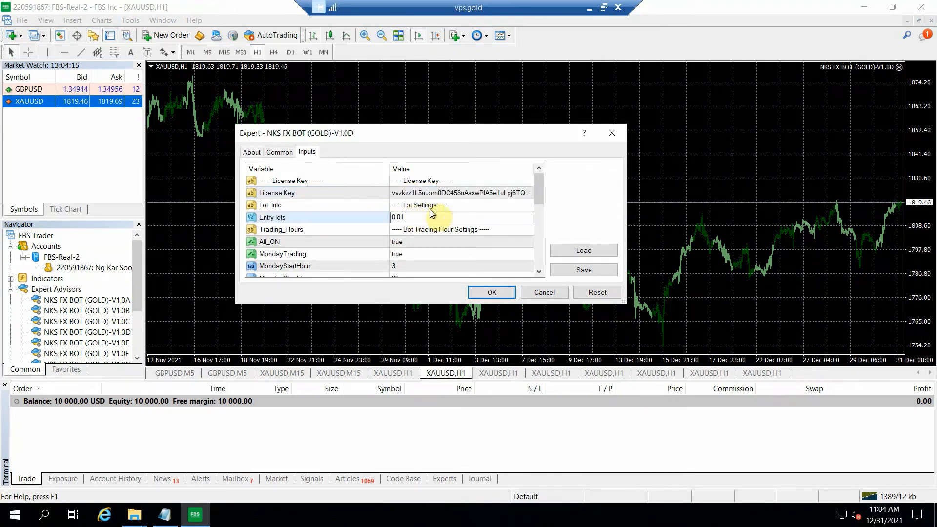
{"action": "type", "text": "5"}
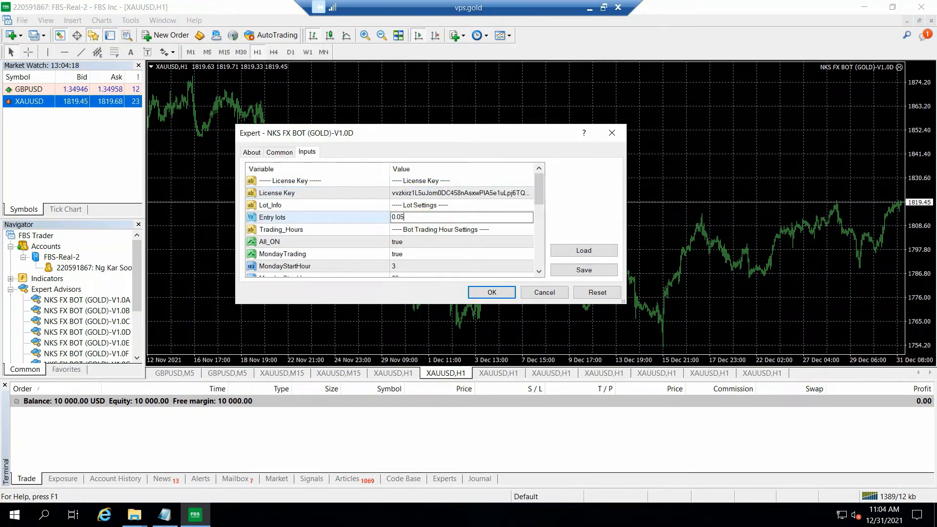
{"action": "left_click", "coordinate": [486, 295]}
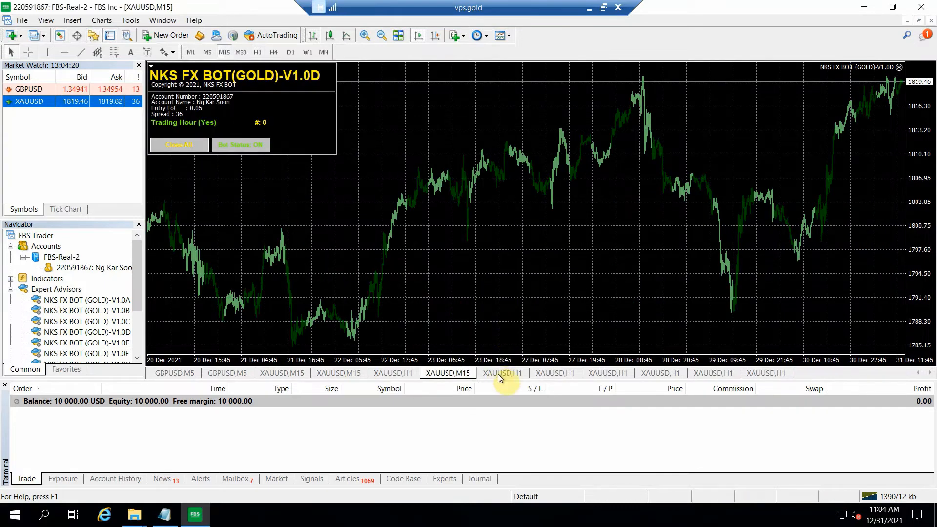
{"action": "left_click", "coordinate": [498, 374]}
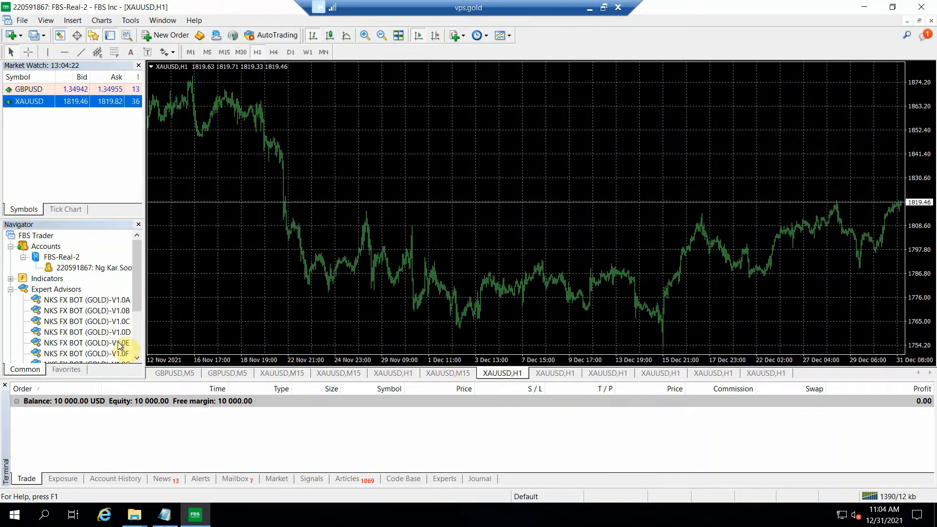
Step: Attach NKS FX BOT (GOLD)-V1.0E to the fifth XAUUSD chart and paste the license key into its License Key input
{"action": "left_click_drag", "start_coordinate": [118, 342], "coordinate": [315, 140]}
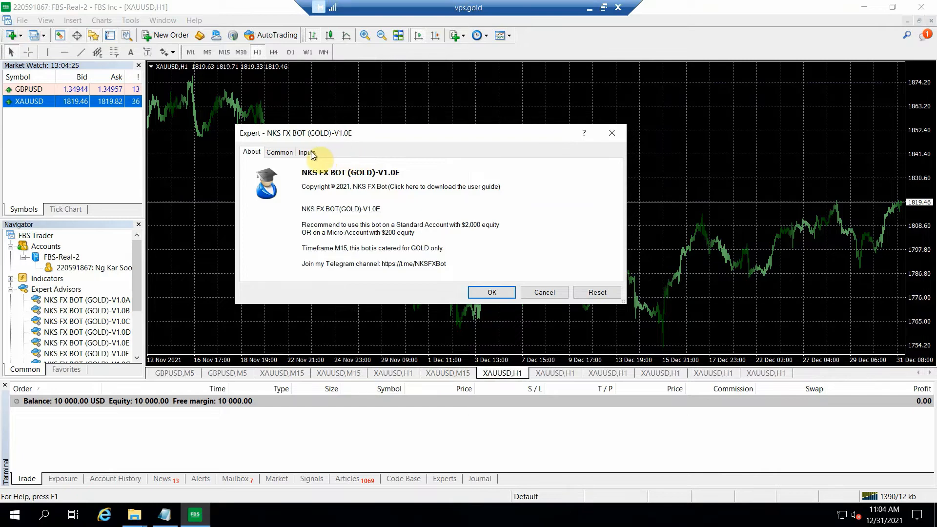
{"action": "left_click", "coordinate": [309, 152]}
{"action": "double_click", "coordinate": [399, 192]}
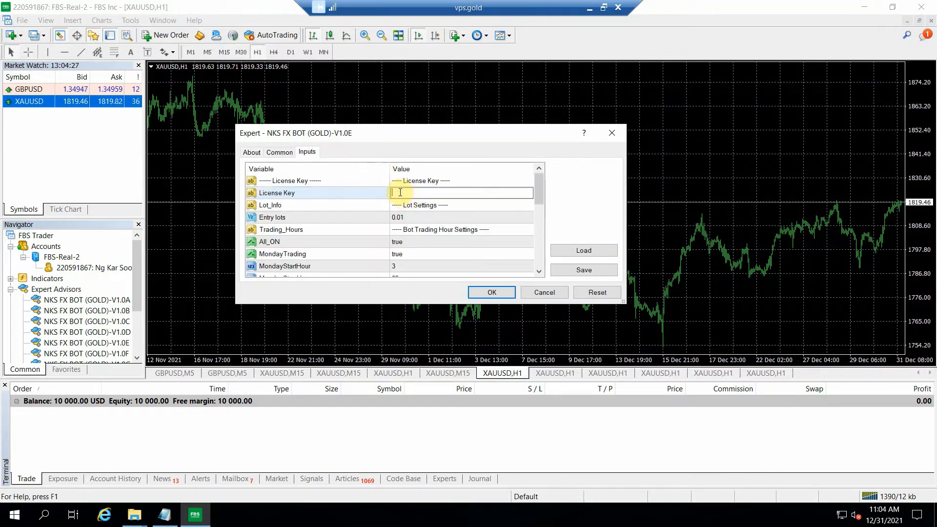
{"action": "key", "text": "ctrl+v"}
Step: Set the V1.0E bot's Entry lots to 0.05 and apply the settings to its chart
{"action": "double_click", "coordinate": [422, 216]}
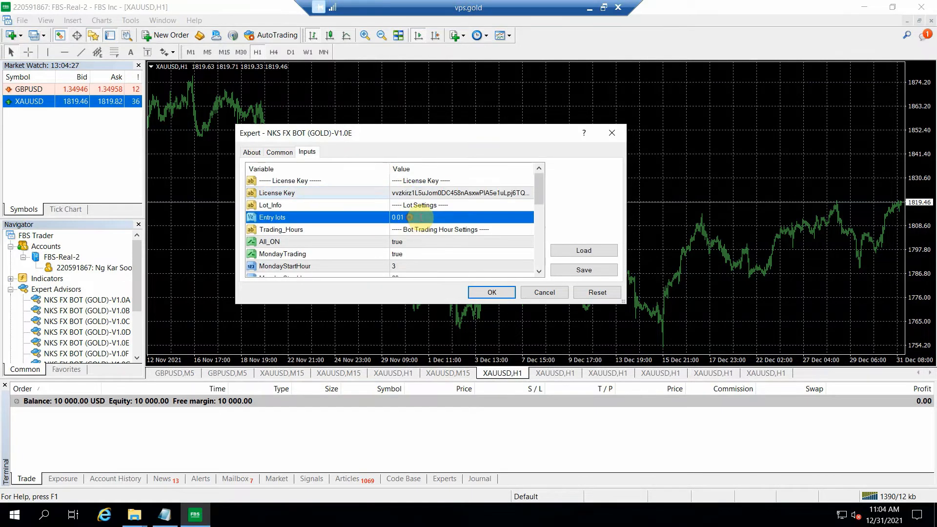
{"action": "type", "text": "5"}
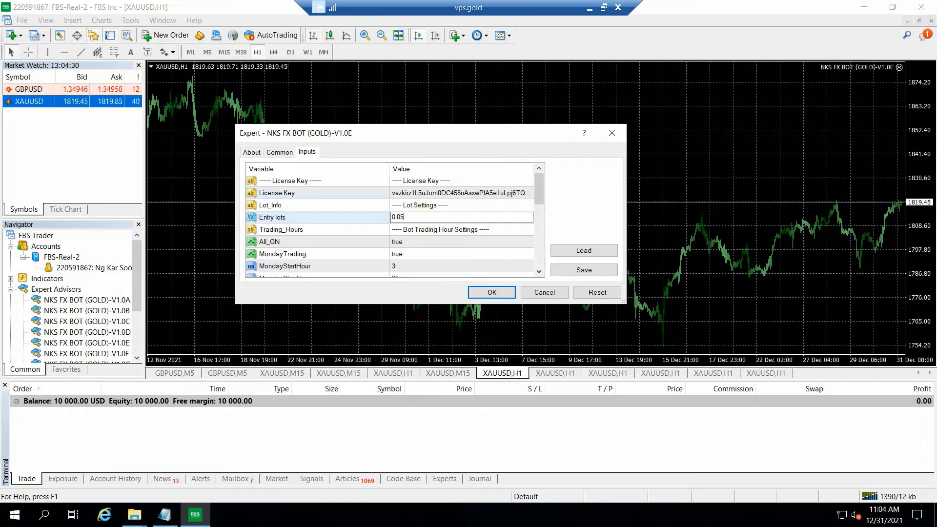
{"action": "left_click", "coordinate": [479, 292]}
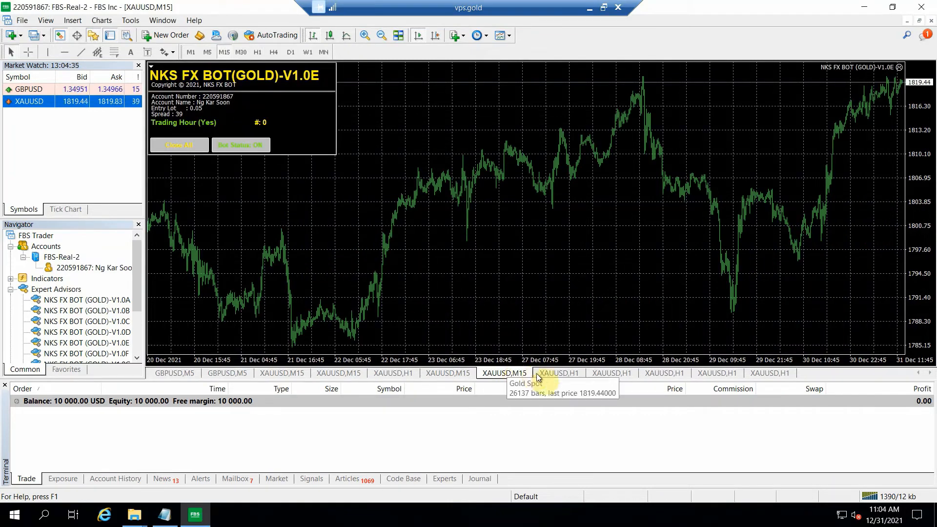
Step: Attach NKS FX BOT (GOLD)-V1.0F to the sixth XAUUSD chart and paste the license key into its License Key input
{"action": "left_click", "coordinate": [556, 374]}
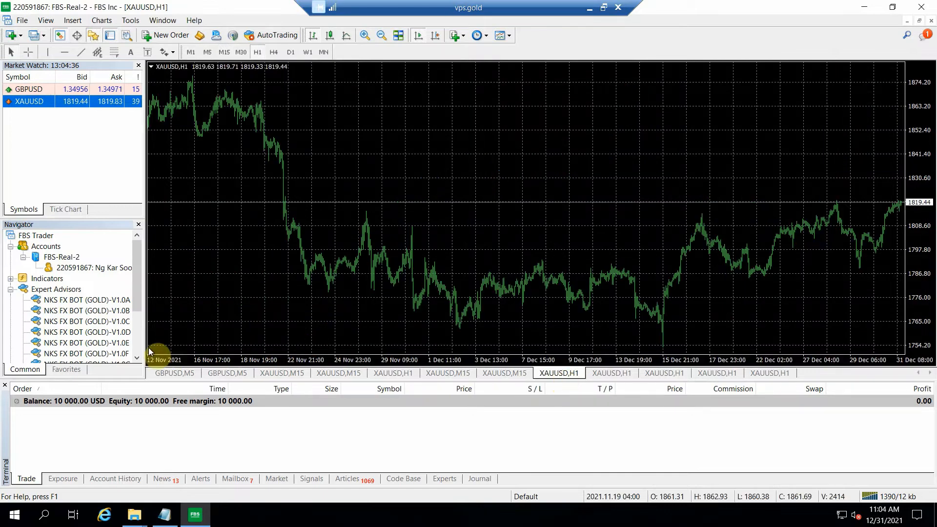
{"action": "scroll", "coordinate": [140, 314], "scroll_direction": "down", "scroll_amount": 2}
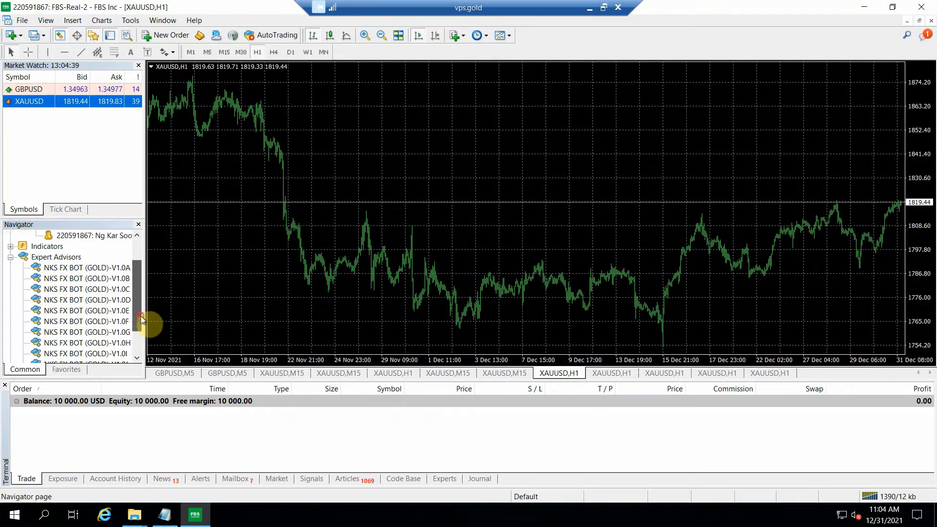
{"action": "left_click_drag", "start_coordinate": [238, 184], "coordinate": [238, 184]}
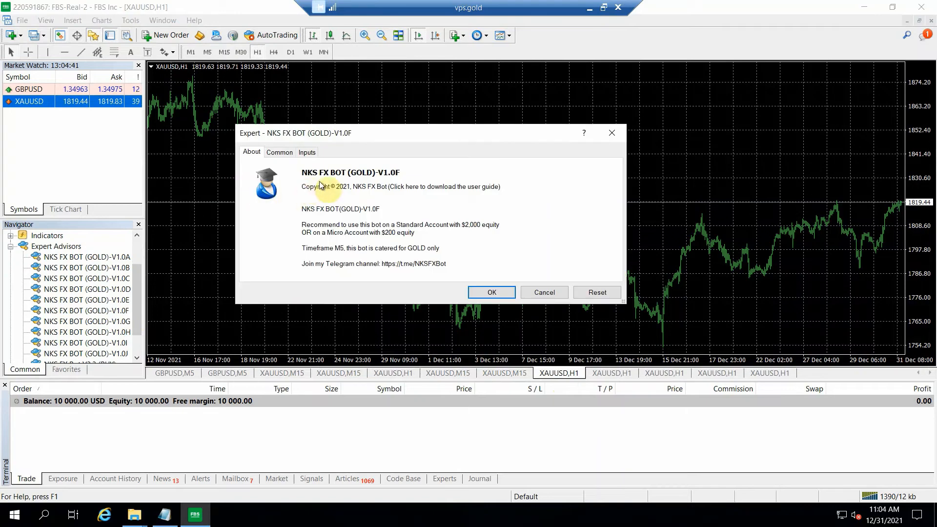
{"action": "left_click", "coordinate": [307, 152]}
{"action": "double_click", "coordinate": [414, 194]}
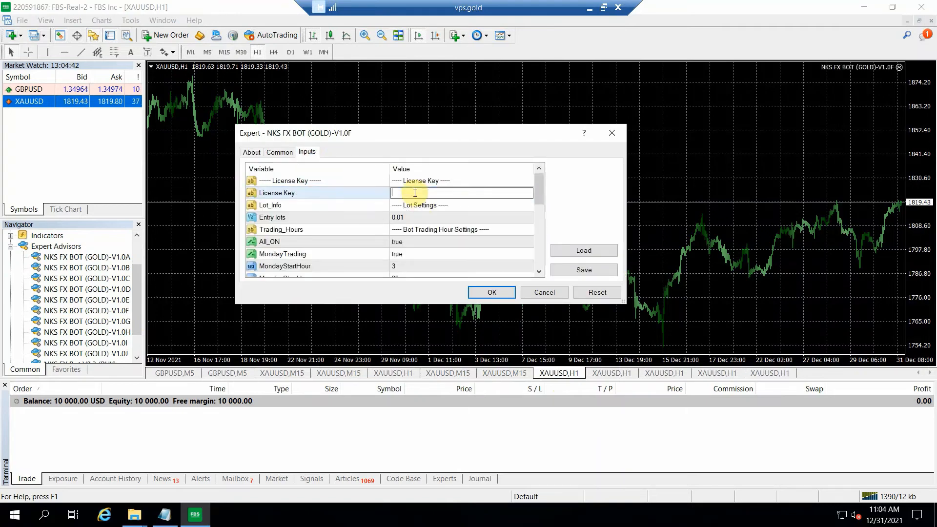
{"action": "key", "text": "ctrl+v"}
Step: Set the V1.0F bot's Entry lots to 0.05 and apply the settings to its chart
{"action": "double_click", "coordinate": [412, 217]}
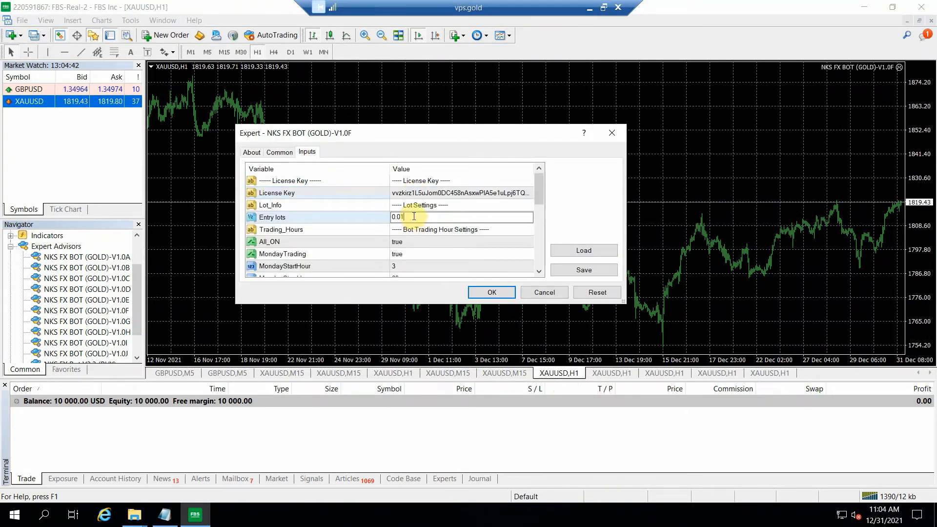
{"action": "key", "text": "BackSpace"}
{"action": "type", "text": "5"}
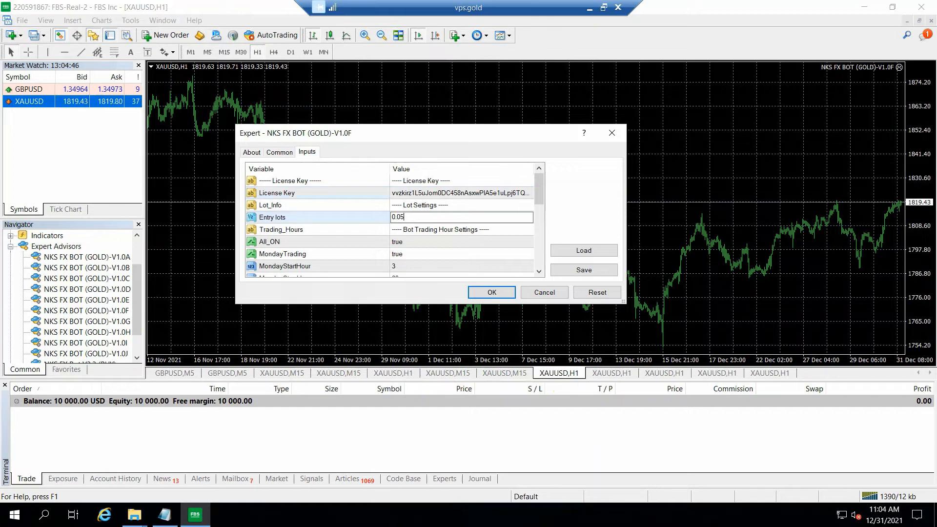
{"action": "left_click", "coordinate": [478, 292]}
{"action": "left_click", "coordinate": [478, 292]}
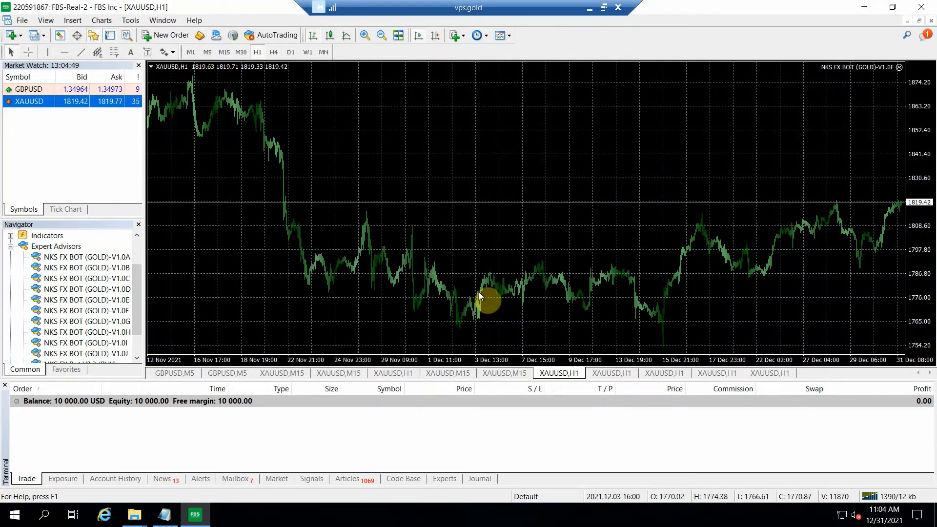
Step: Attach NKS FX BOT (GOLD)-V1.0G to the seventh XAUUSD chart and paste the license key into its License Key input
{"action": "left_click", "coordinate": [611, 373]}
{"action": "left_click_drag", "start_coordinate": [122, 323], "coordinate": [209, 168]}
{"action": "left_click", "coordinate": [308, 153]}
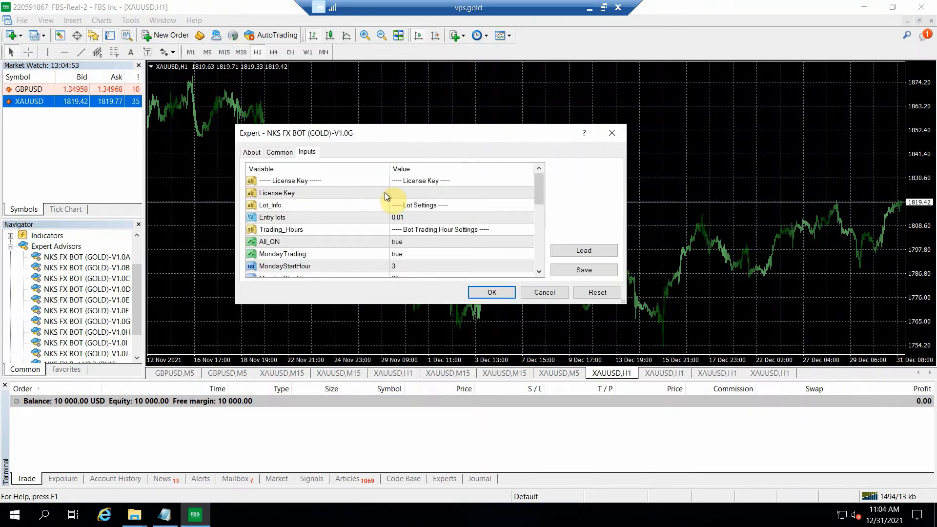
{"action": "left_click", "coordinate": [397, 192]}
{"action": "left_click", "coordinate": [396, 193]}
{"action": "key", "text": "ctrl+v"}
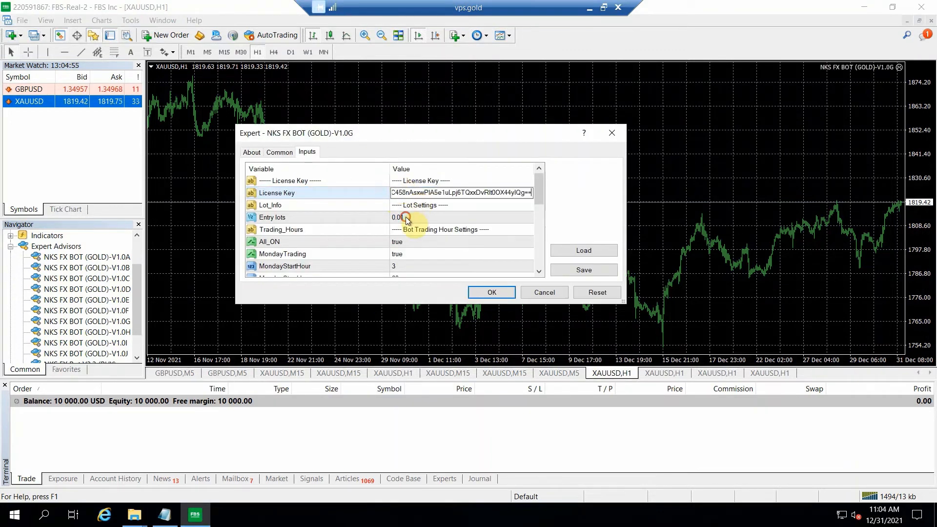
Step: Set the V1.0G bot's Entry lots to 0.05 and apply the settings to its chart
{"action": "double_click", "coordinate": [418, 217]}
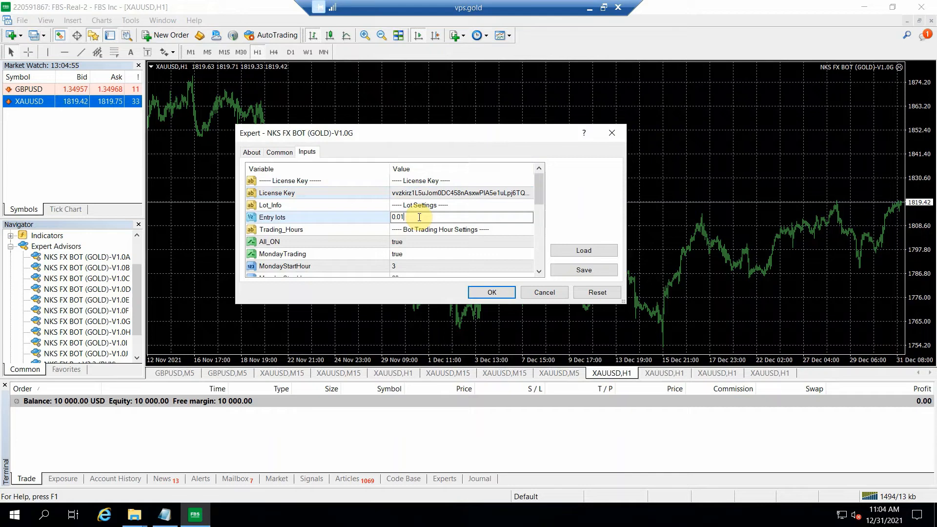
{"action": "key", "text": "BackSpace"}
{"action": "type", "text": "5"}
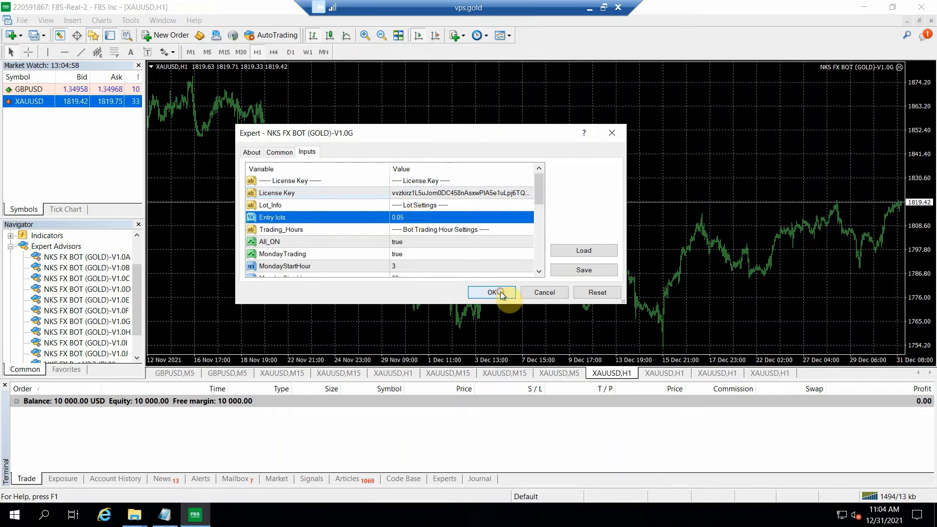
{"action": "left_click", "coordinate": [501, 293]}
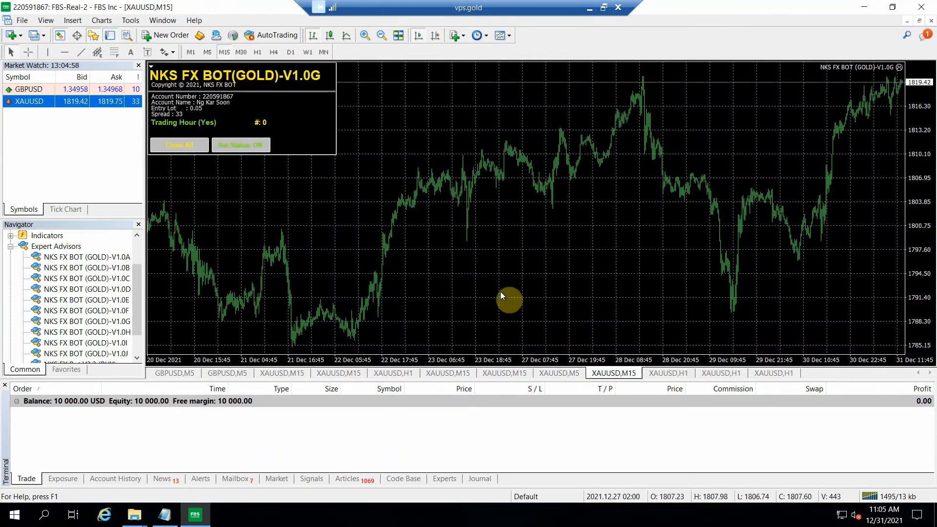
Step: Attach NKS FX BOT (GOLD)-V1.0H to the eighth XAUUSD chart and paste the license key into its License Key input
{"action": "left_click", "coordinate": [672, 372]}
{"action": "left_click_drag", "start_coordinate": [122, 336], "coordinate": [323, 153]}
{"action": "left_click", "coordinate": [308, 153]}
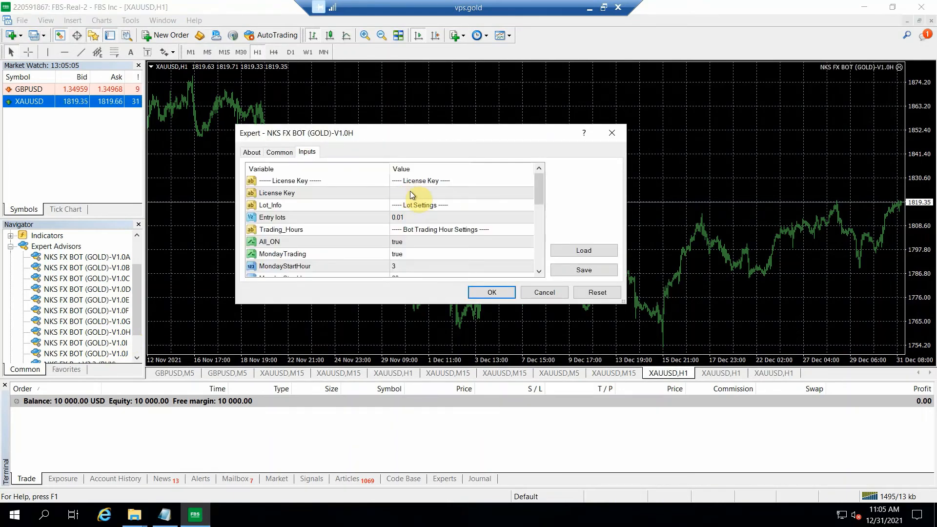
{"action": "double_click", "coordinate": [410, 191]}
{"action": "key", "text": "ctrl+v"}
Step: Set the V1.0H bot's Entry lots to 0.05 and apply the settings to its chart
{"action": "double_click", "coordinate": [410, 220]}
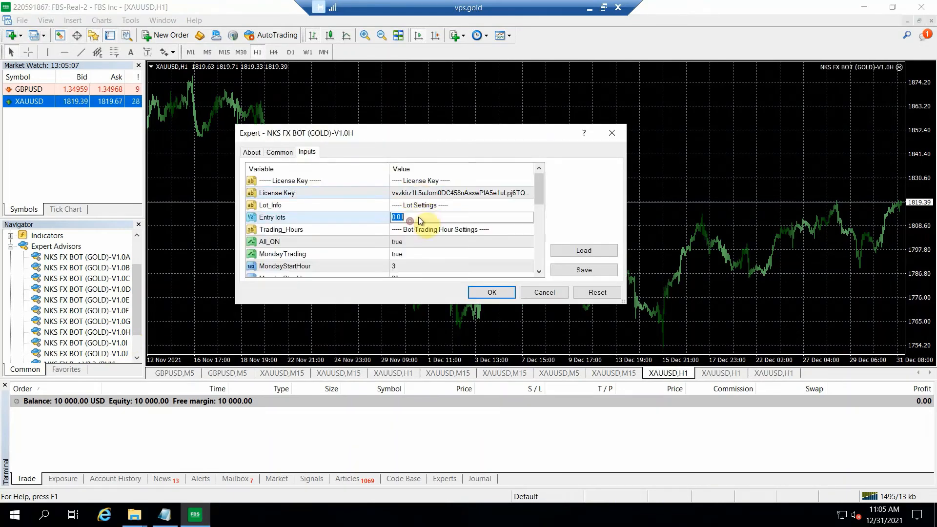
{"action": "type", "text": "0.05"}
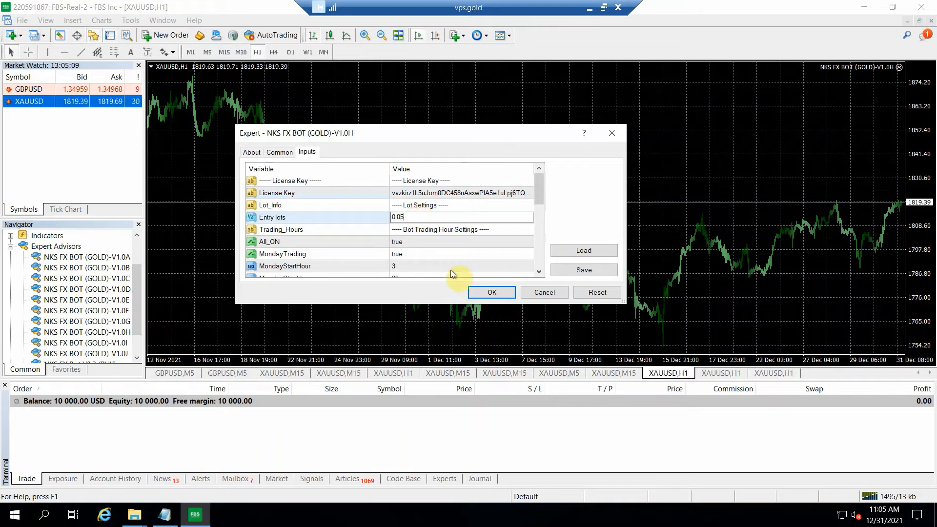
{"action": "left_click", "coordinate": [489, 293]}
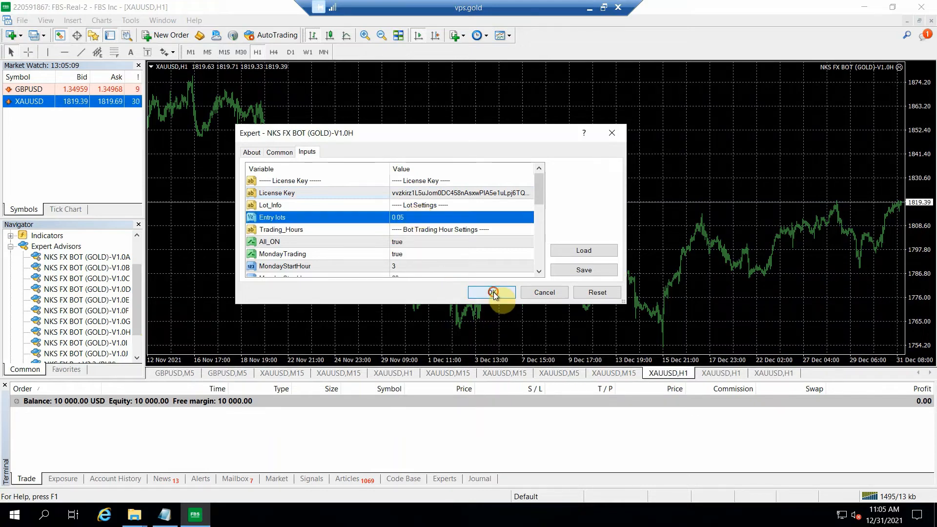
Step: Attach NKS FX BOT (GOLD)-V1.0I to the ninth XAUUSD chart and paste the license key into its License Key input
{"action": "left_click", "coordinate": [716, 375]}
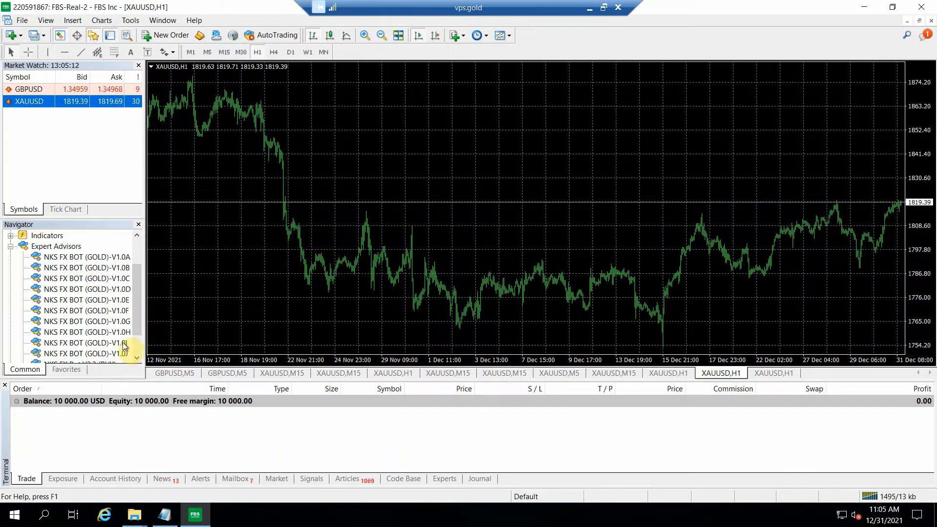
{"action": "mouse_move", "coordinate": [124, 345]}
{"action": "left_mouse_down"}
{"action": "mouse_move", "coordinate": [220, 230]}
{"action": "mouse_move", "coordinate": [236, 236]}
{"action": "left_mouse_up"}
{"action": "left_click", "coordinate": [307, 152]}
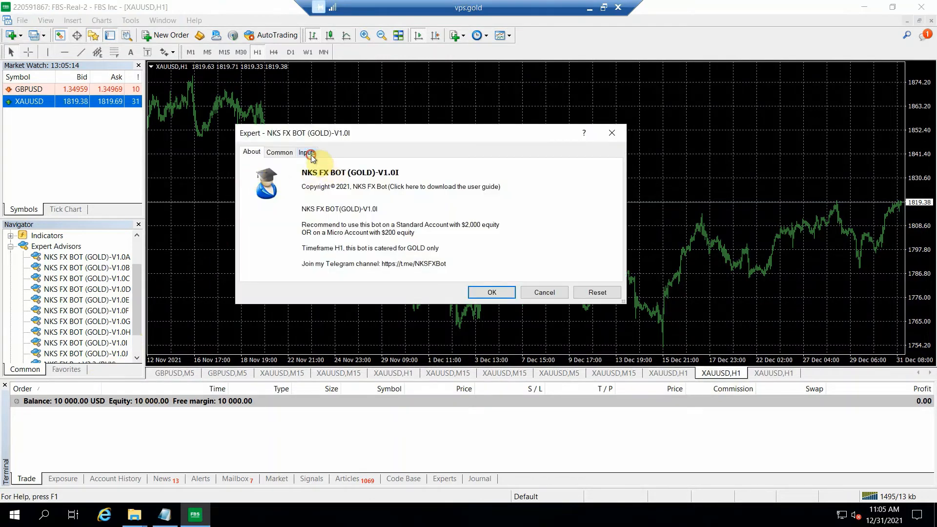
{"action": "double_click", "coordinate": [398, 193]}
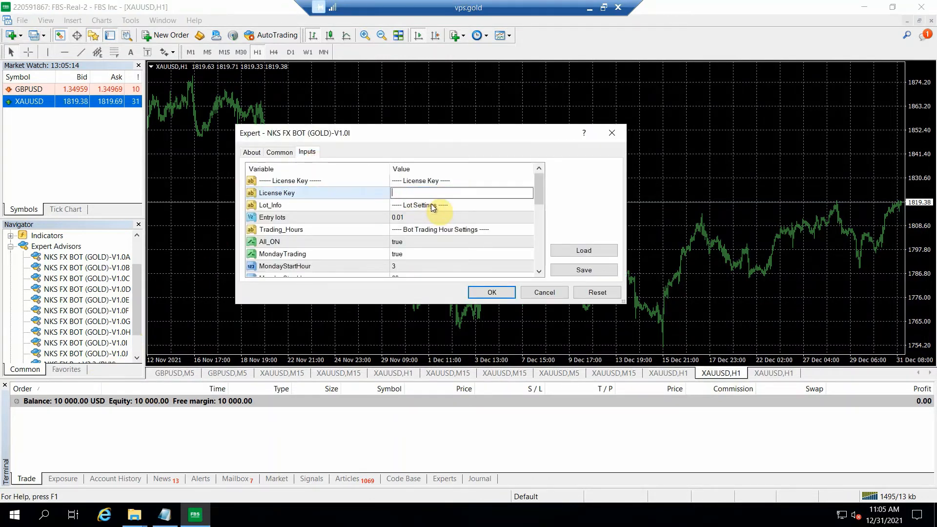
{"action": "key", "text": "ctrl+v"}
Step: Set the V1.0I bot's Entry lots to 0.05 and apply the settings to its chart
{"action": "double_click", "coordinate": [411, 217]}
{"action": "left_click", "coordinate": [419, 218]}
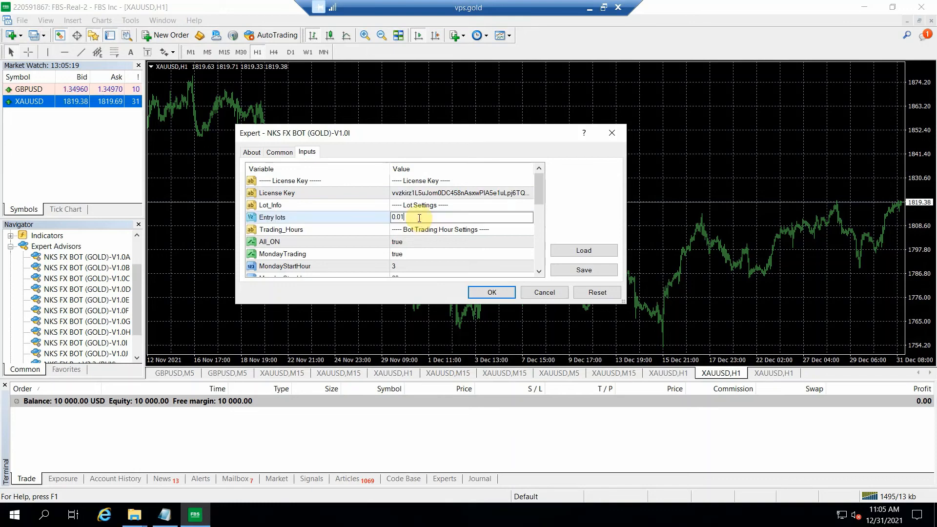
{"action": "key", "text": "BackSpace"}
{"action": "type", "text": "5"}
{"action": "left_click", "coordinate": [488, 291]}
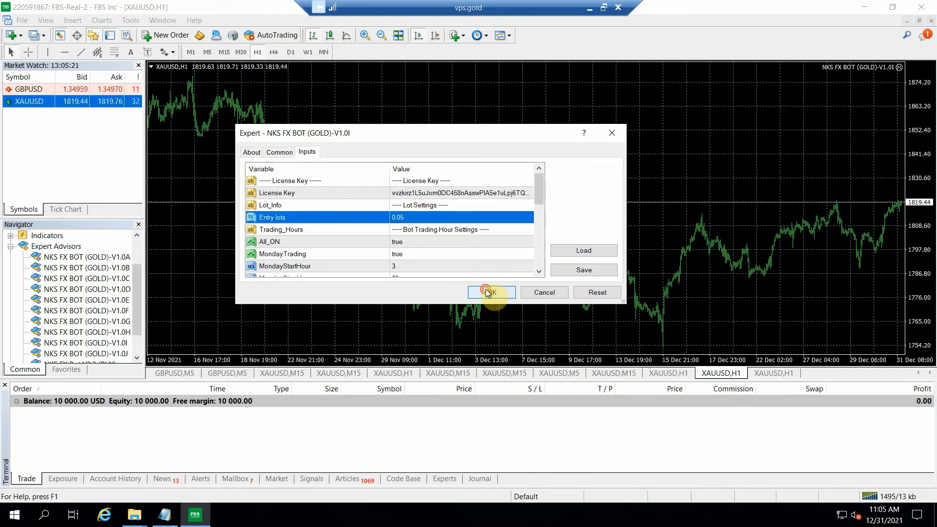
Step: Attach NKS FX BOT (GOLD)-V1.0J to the tenth XAUUSD chart and paste the license key into its License Key input
{"action": "left_click", "coordinate": [765, 374]}
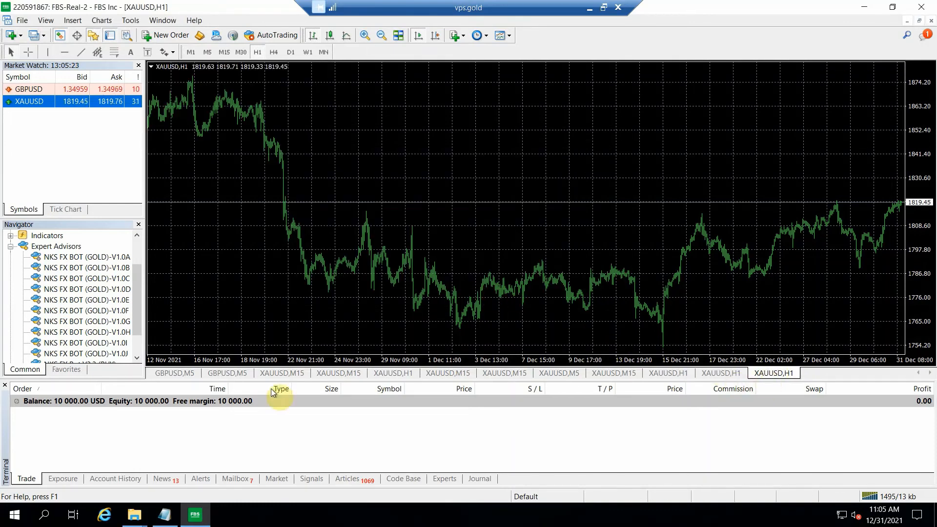
{"action": "left_click_drag", "start_coordinate": [360, 130], "coordinate": [361, 127]}
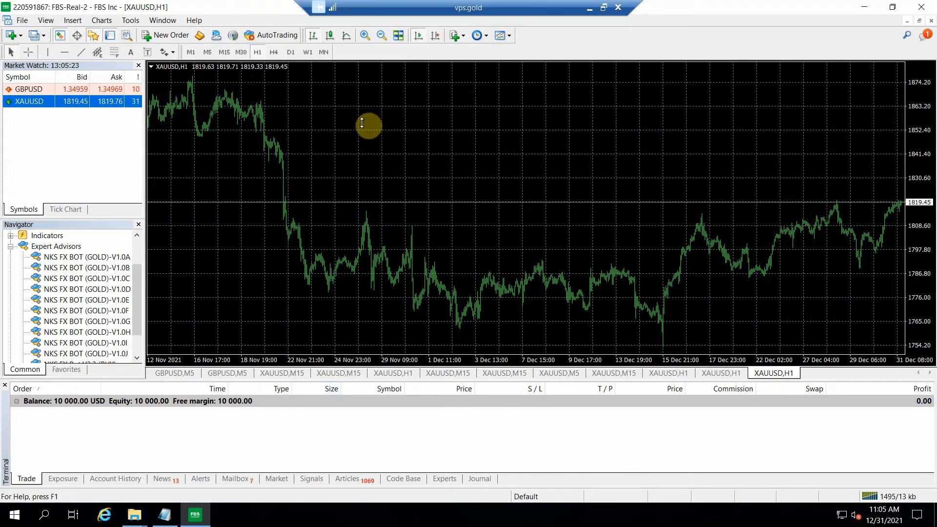
{"action": "left_click", "coordinate": [307, 152]}
{"action": "double_click", "coordinate": [403, 192]}
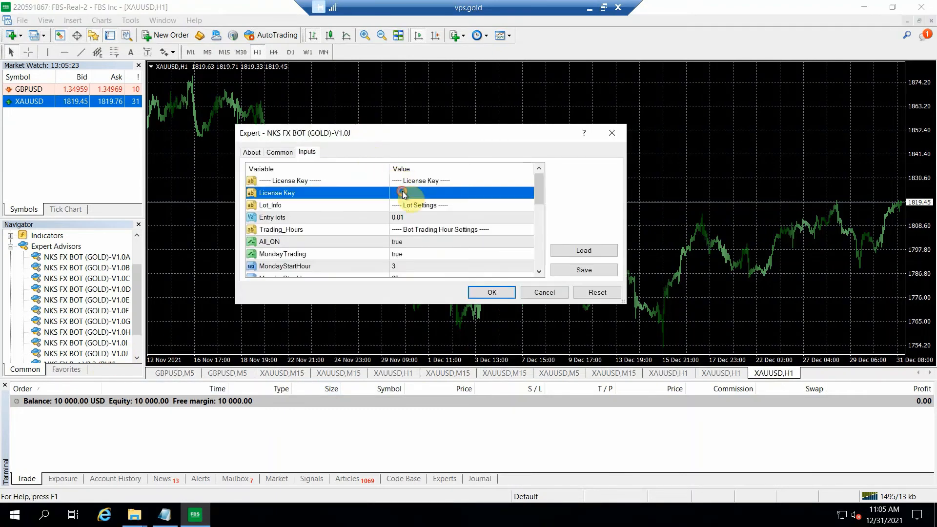
{"action": "key", "text": "ctrl+v"}
Step: Set the V1.0J bot's Entry lots to 0.05 and apply the settings to its chart
{"action": "double_click", "coordinate": [420, 218]}
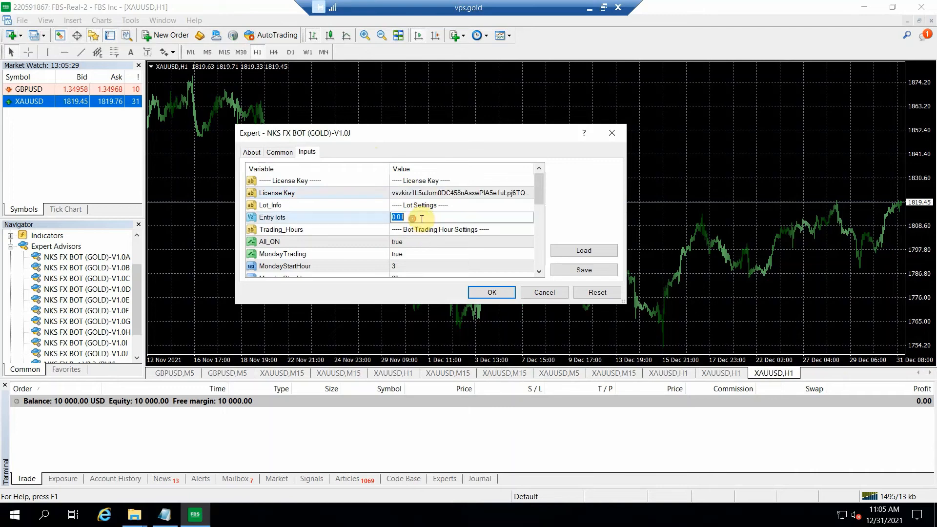
{"action": "left_click", "coordinate": [421, 218]}
{"action": "key", "text": "BackSpace"}
{"action": "type", "text": "5"}
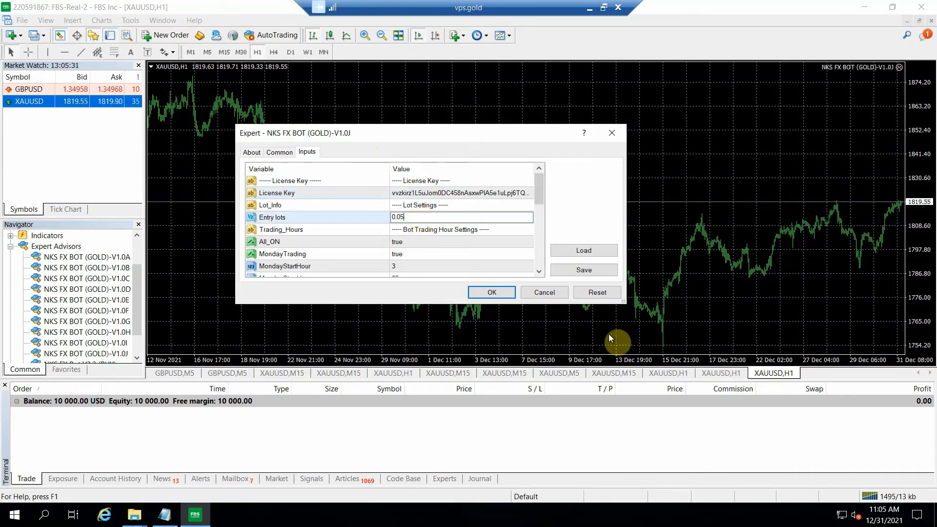
{"action": "left_click", "coordinate": [492, 292]}
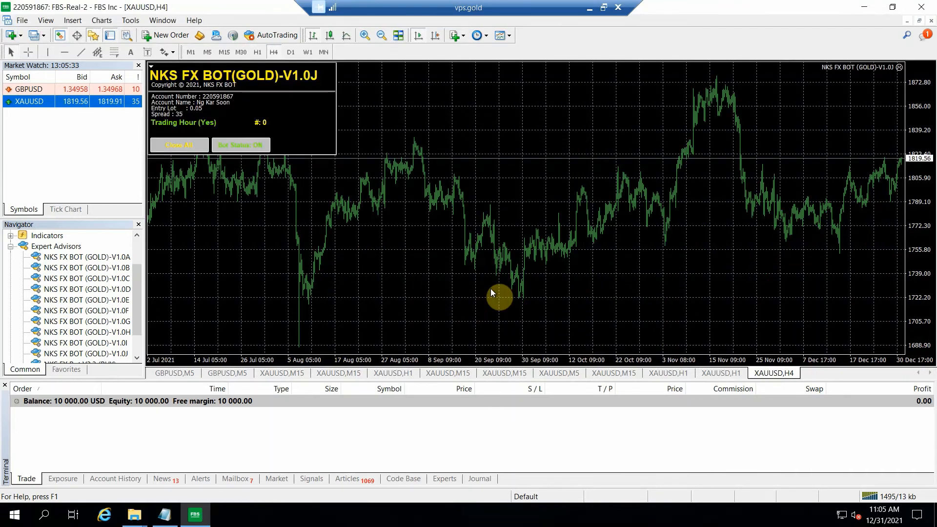
Step: Go through the ten XAUUSD charts in order and check the attached bot and its status panel on each
{"action": "left_click", "coordinate": [281, 373]}
{"action": "left_click", "coordinate": [341, 373]}
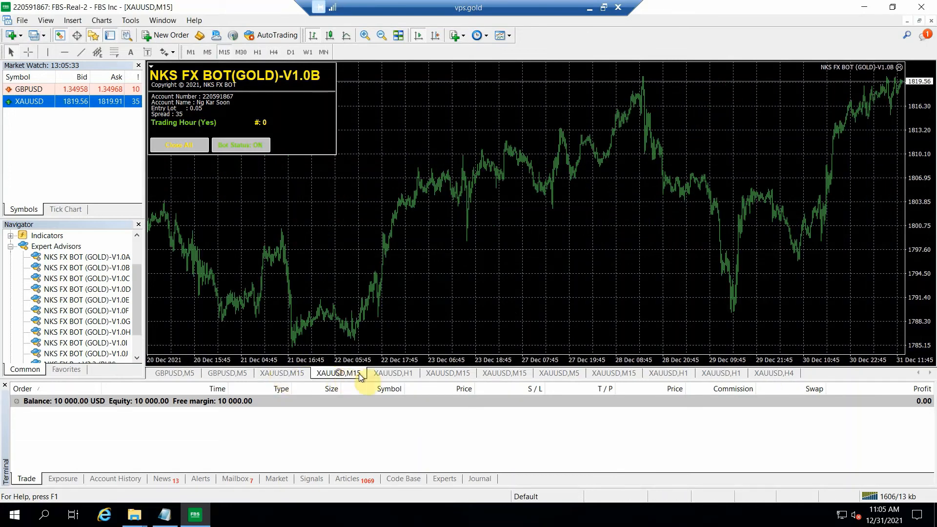
{"action": "left_click", "coordinate": [391, 373]}
{"action": "left_click", "coordinate": [449, 374]}
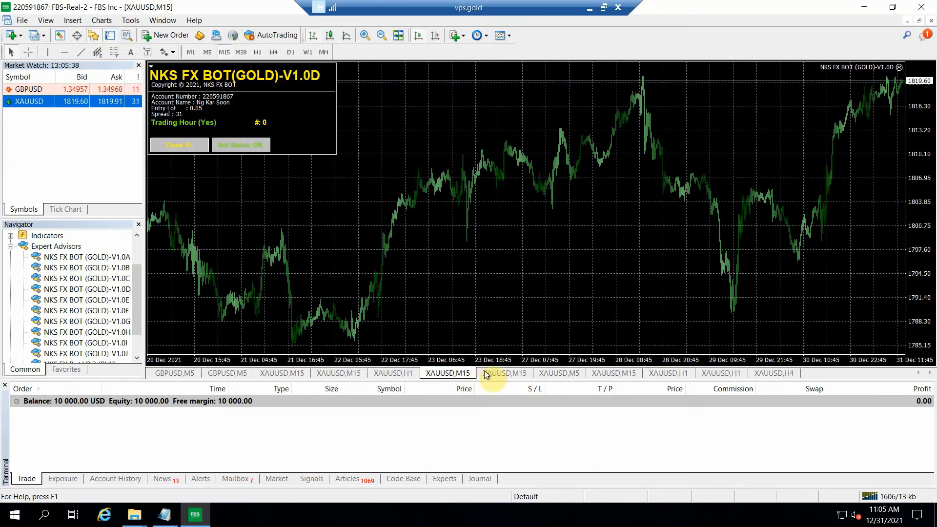
{"action": "left_click", "coordinate": [504, 373]}
{"action": "left_click", "coordinate": [553, 373]}
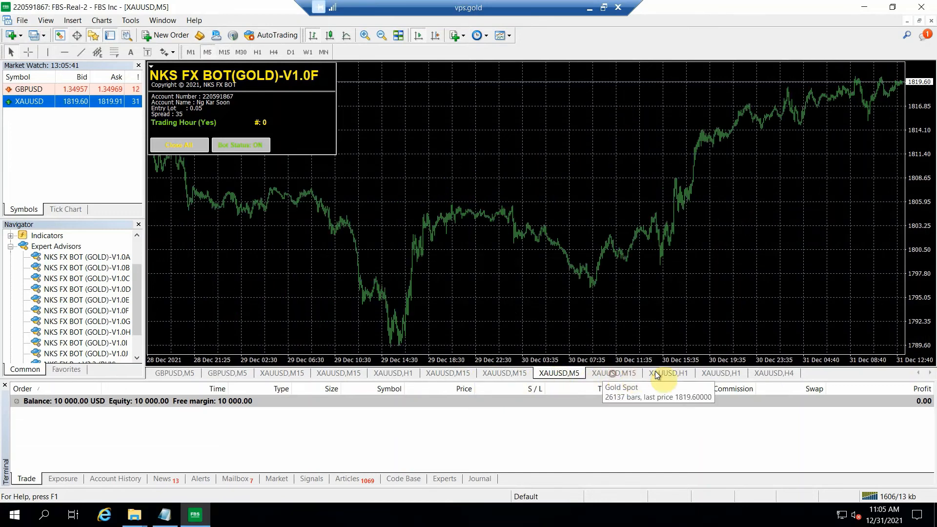
{"action": "left_click", "coordinate": [613, 374]}
{"action": "left_click", "coordinate": [668, 373]}
{"action": "left_click", "coordinate": [713, 374]}
{"action": "left_click", "coordinate": [767, 373]}
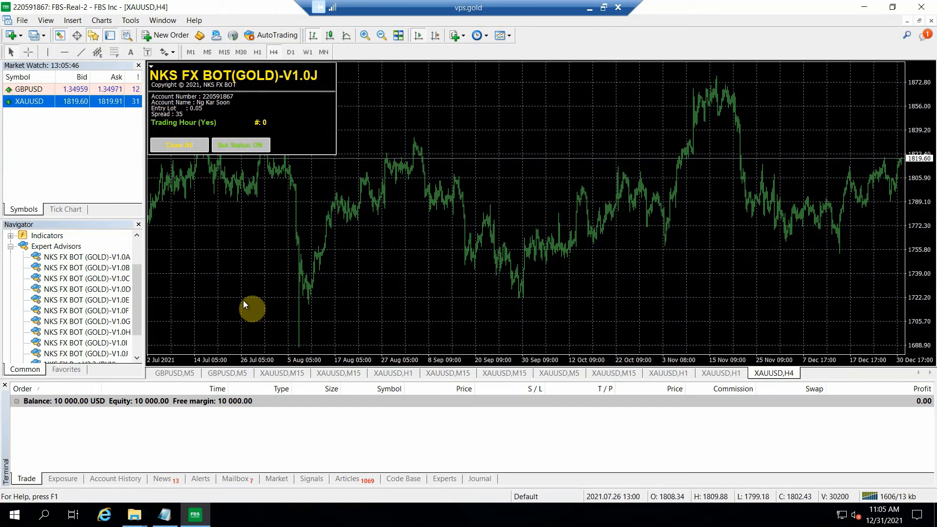
Step: Tile all open charts to view every bot at once, and maximize the GBPUSD,M5 chart running NKS FX BOT V3.3 (BUY)
{"action": "left_click", "coordinate": [398, 36]}
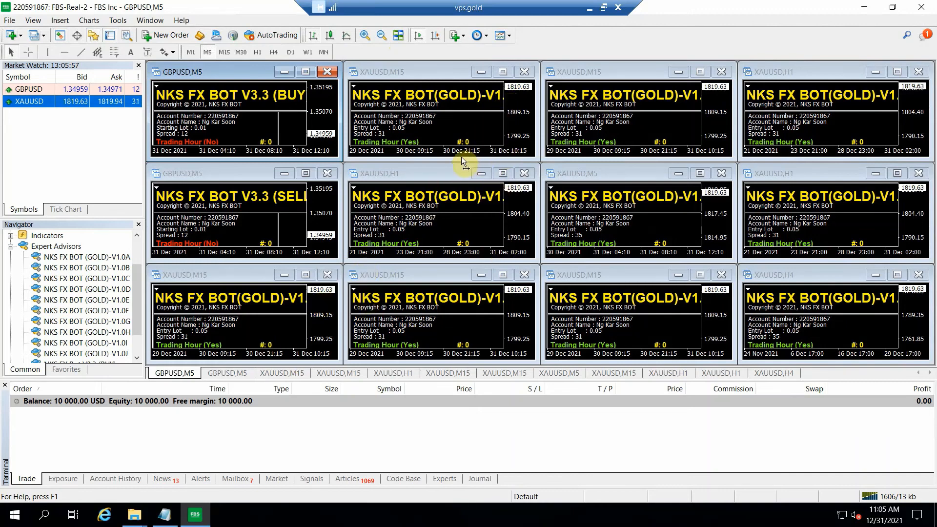
{"action": "left_click", "coordinate": [305, 71]}
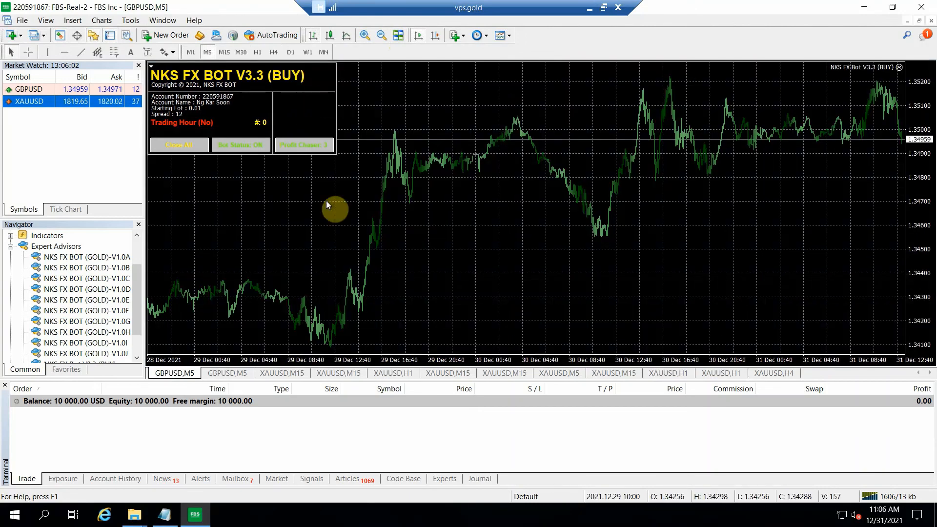
Step: Go through the remaining charts in order, from the second GBPUSD,M5 to XAUUSD,H4, and check the bot and status panel on each
{"action": "left_click", "coordinate": [215, 374]}
{"action": "left_click", "coordinate": [270, 374]}
{"action": "left_click", "coordinate": [342, 374]}
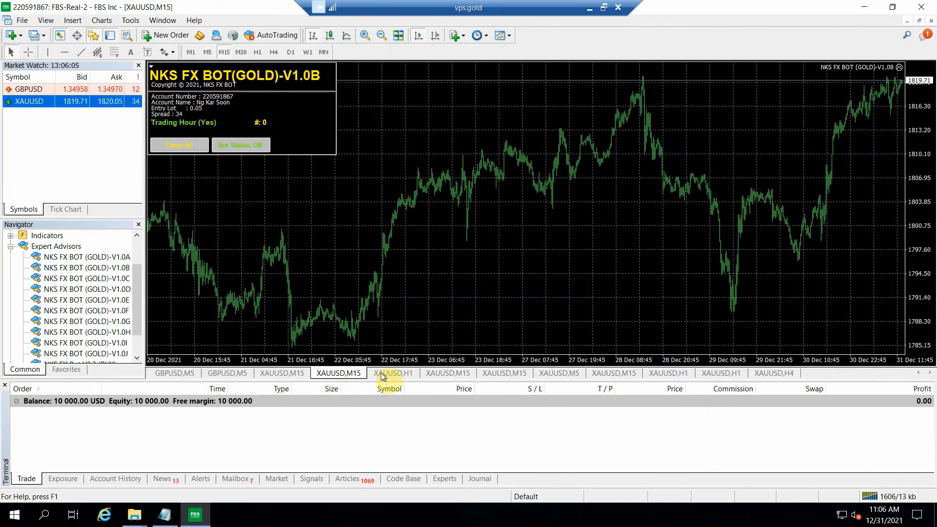
{"action": "left_click", "coordinate": [393, 374]}
{"action": "left_click", "coordinate": [436, 373]}
{"action": "left_click", "coordinate": [501, 373]}
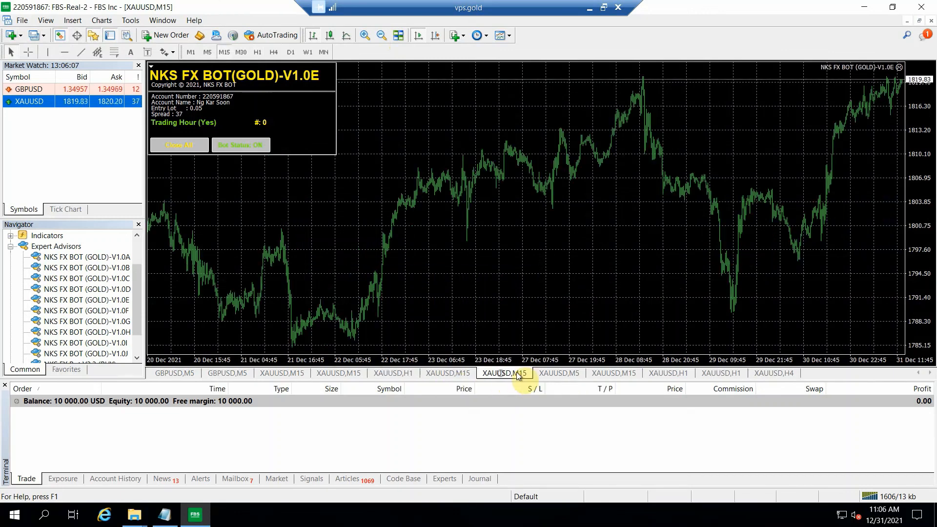
{"action": "left_click", "coordinate": [557, 373]}
{"action": "left_click", "coordinate": [618, 374]}
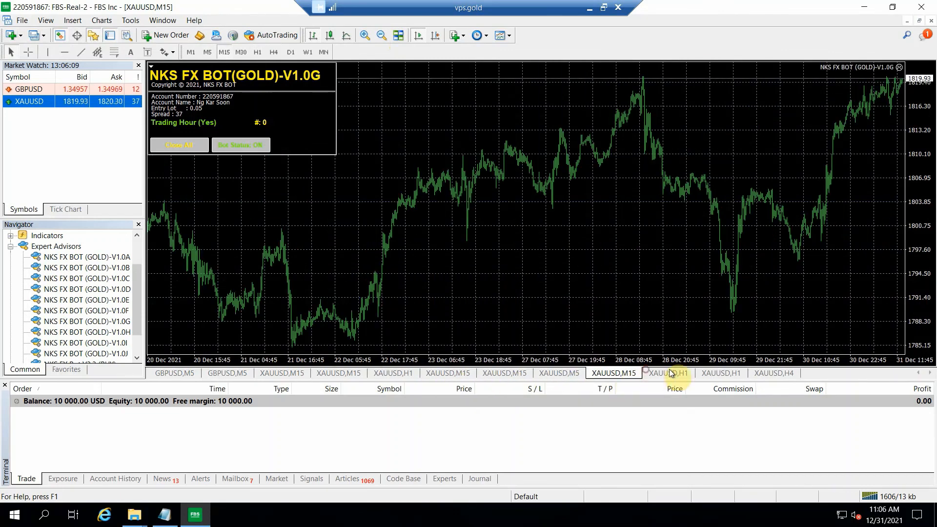
{"action": "left_click", "coordinate": [668, 373]}
{"action": "left_click", "coordinate": [721, 374]}
{"action": "left_click", "coordinate": [764, 372]}
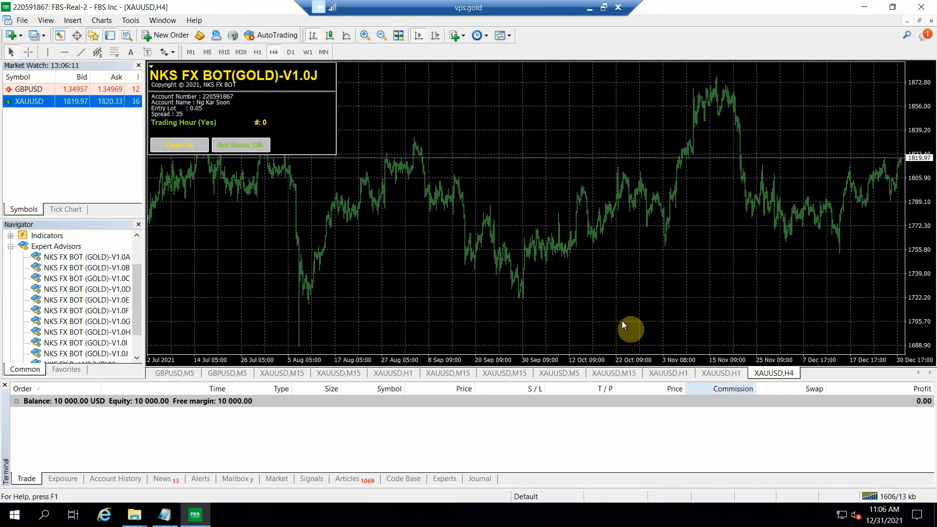